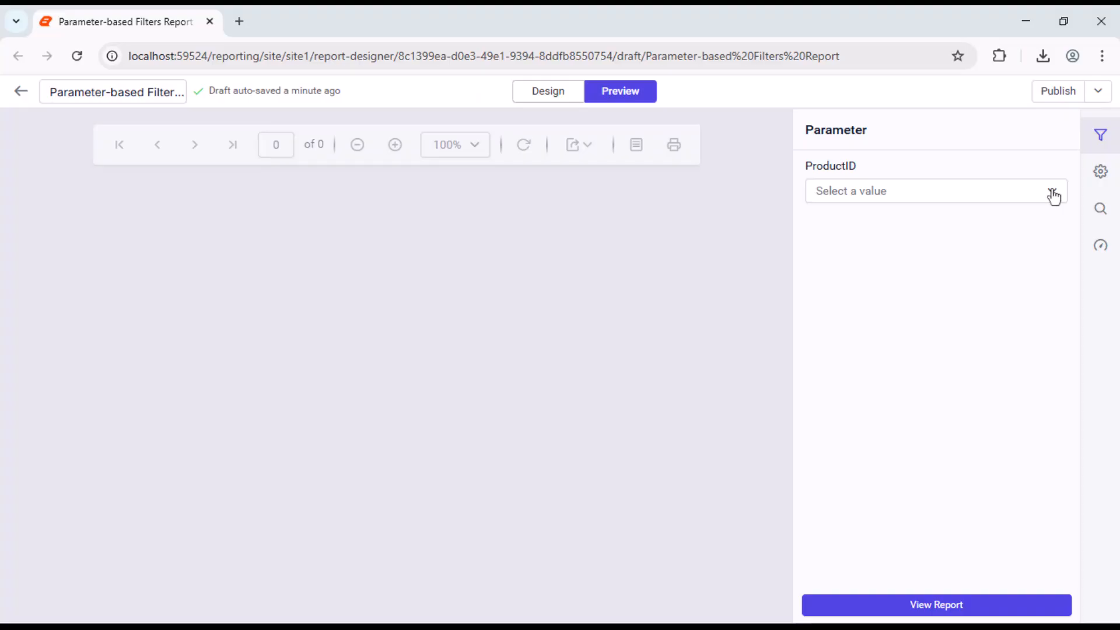
left_click(1052, 194)
left_click(1037, 220)
left_click(930, 605)
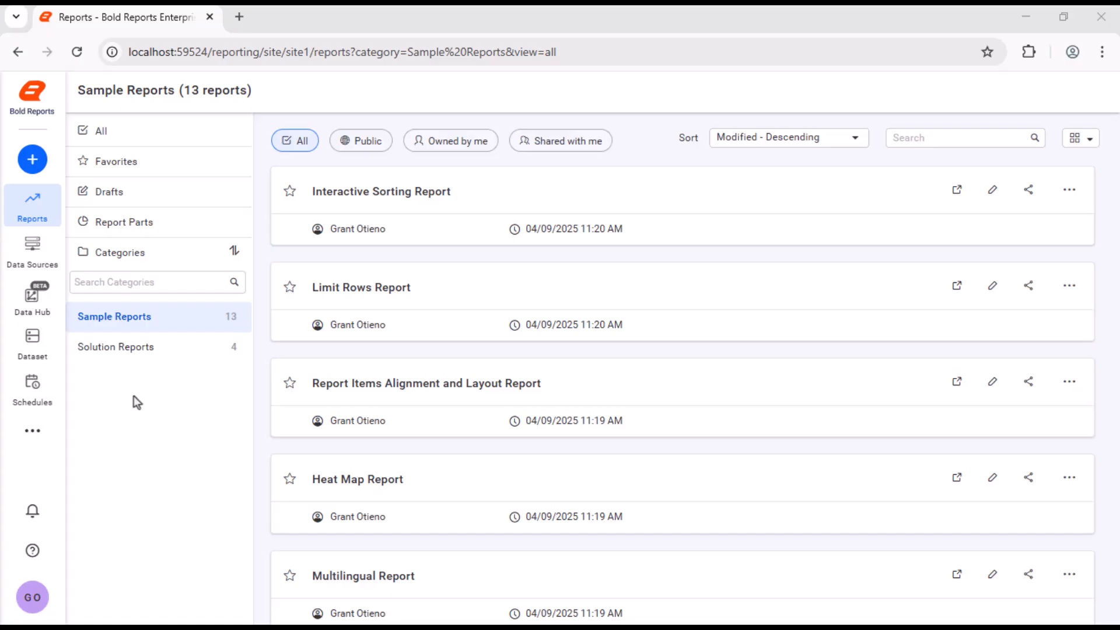
Step: Create a new report named "Parameter-based Filters Report" and open it for design
left_click(32, 159)
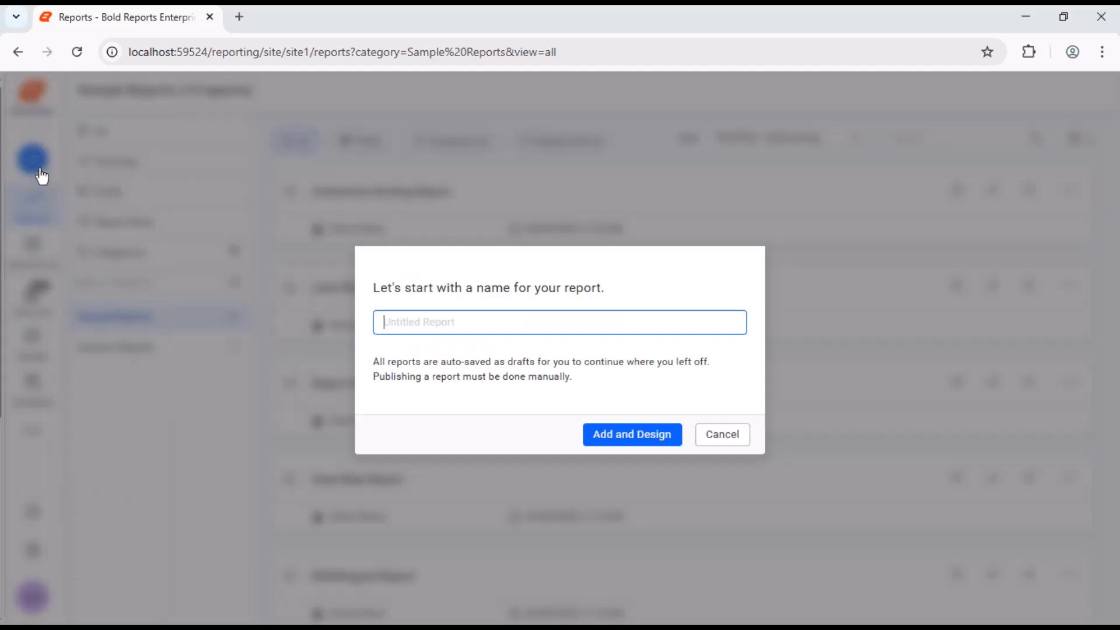
type("Parameter-based Filters Report")
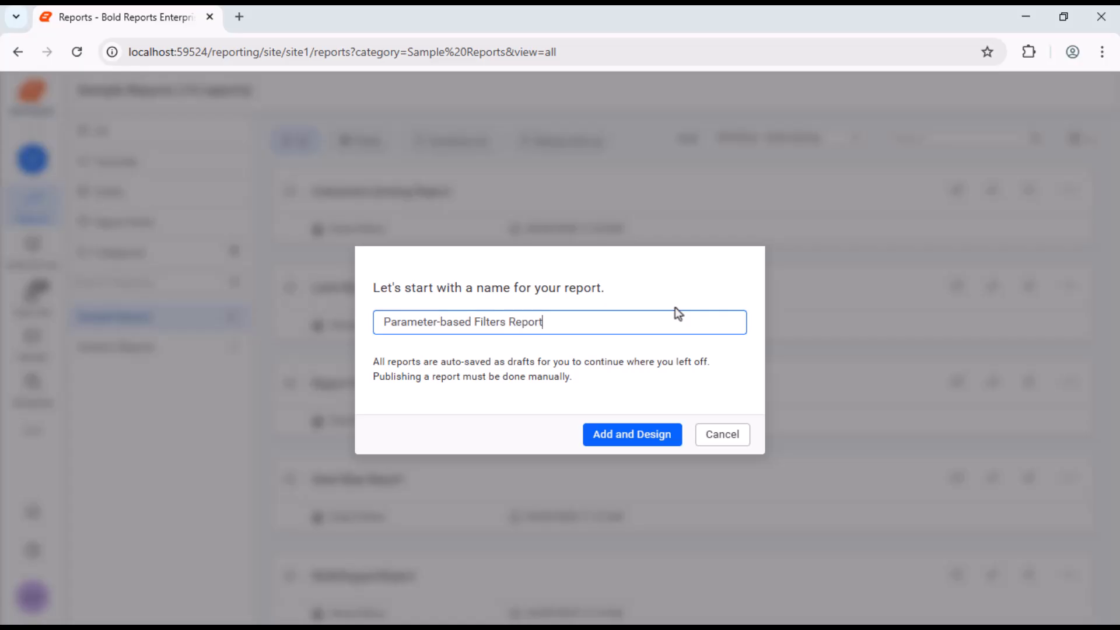
left_click(622, 436)
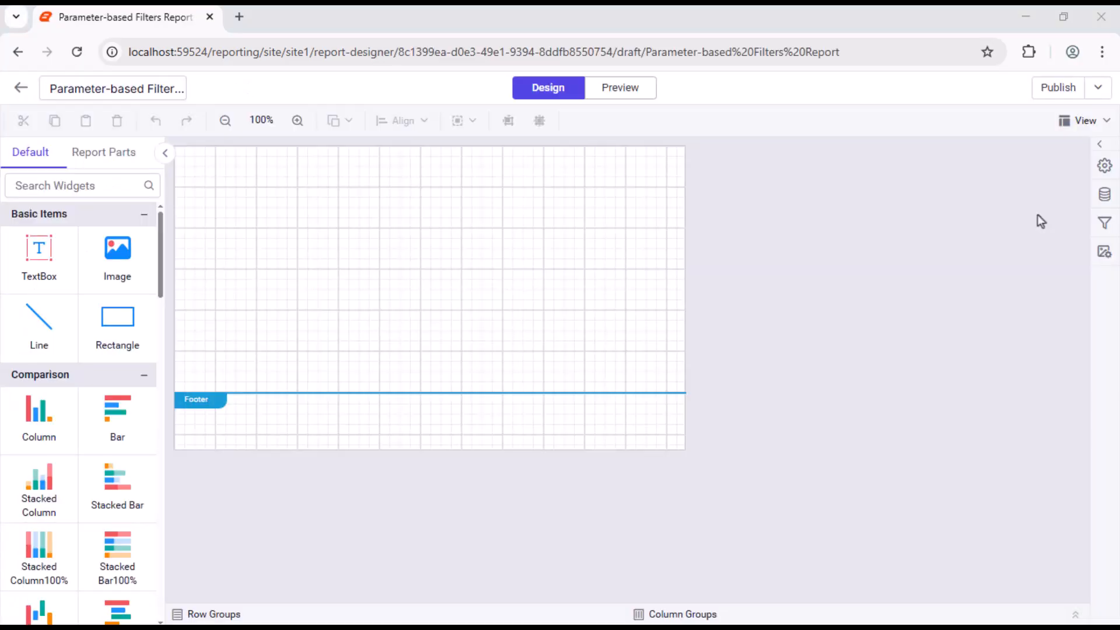
Step: Start a new data source for the report and name it AdventureWorks
left_click(1104, 194)
left_click(782, 605)
left_click(760, 245)
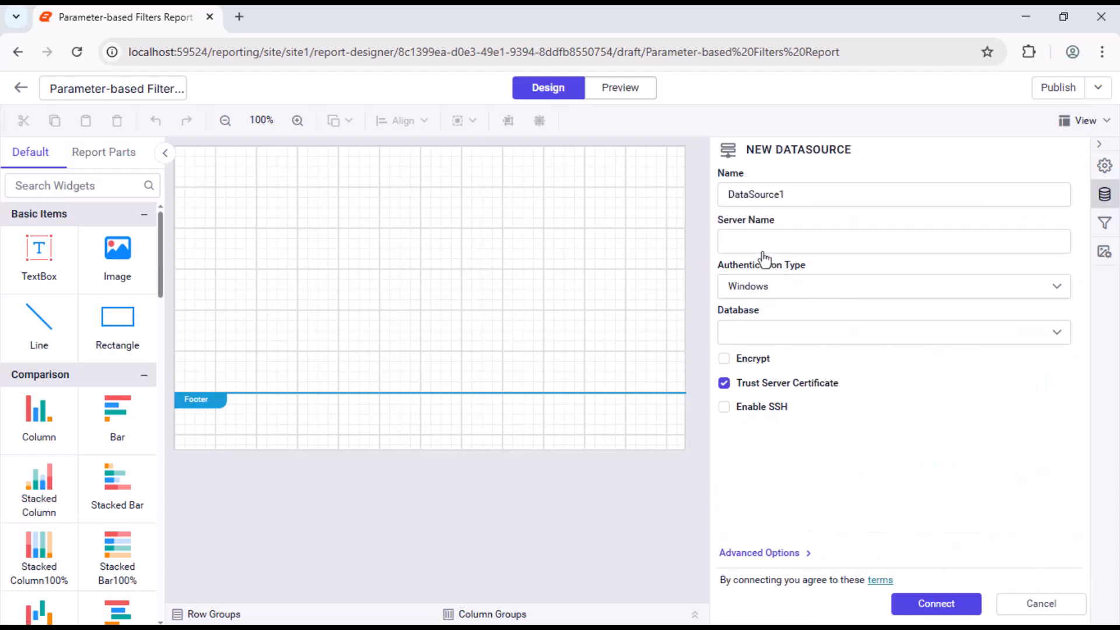
triple_click(984, 194)
type("AdventureWorks")
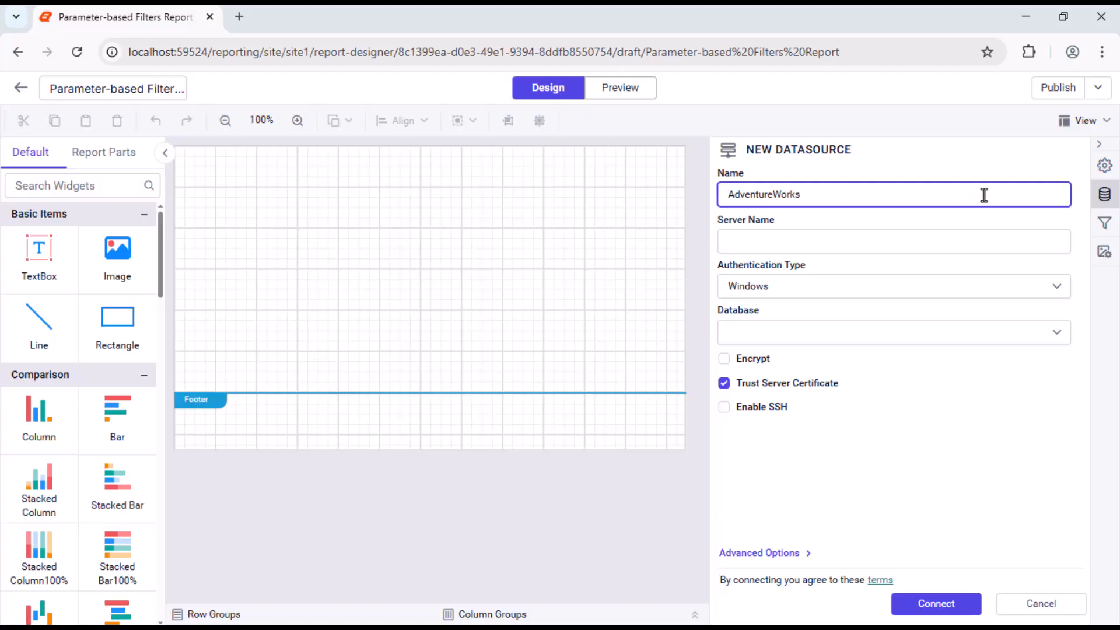
Step: Paste the database connection string with its credentials in the advanced options, set the authentication type to None and connect
left_click(773, 554)
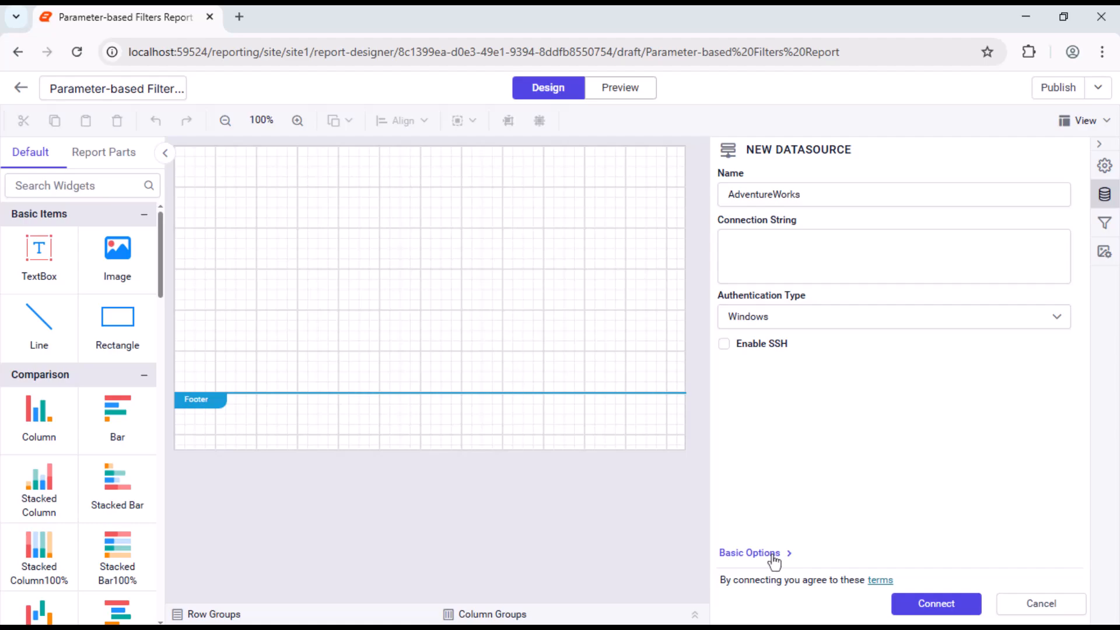
left_click(1065, 267)
key("ctrl+v")
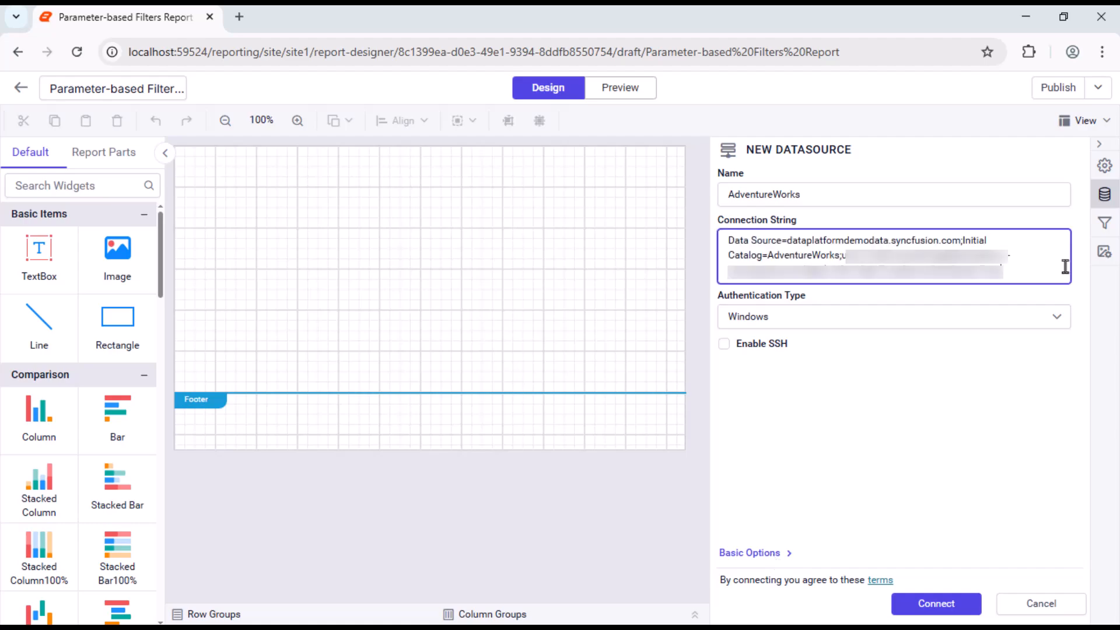
left_click(1037, 316)
left_click(996, 420)
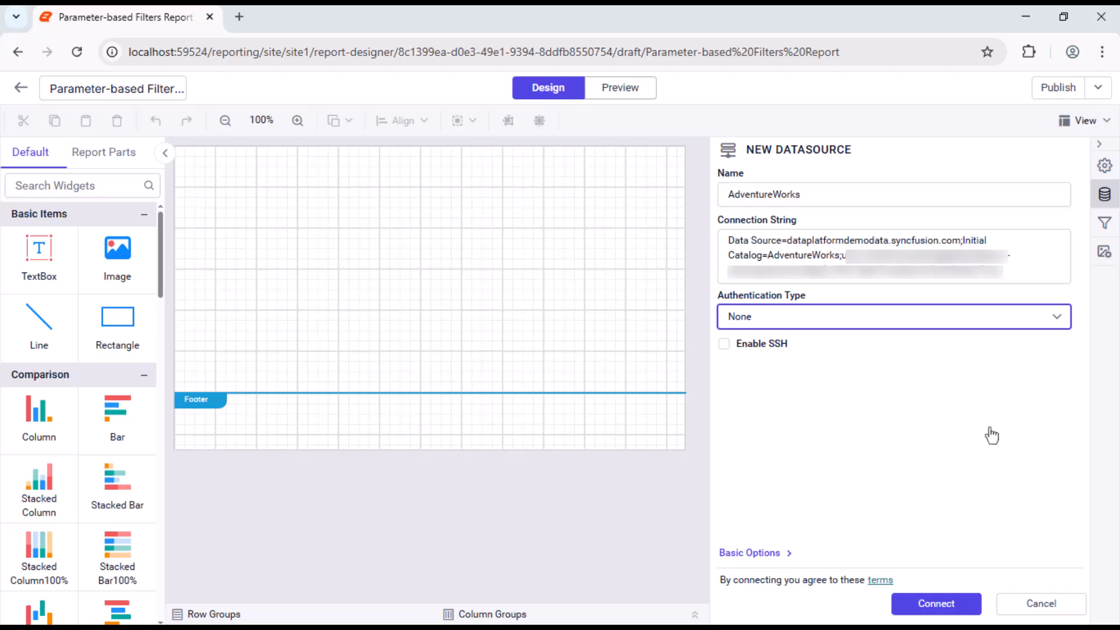
left_click(938, 603)
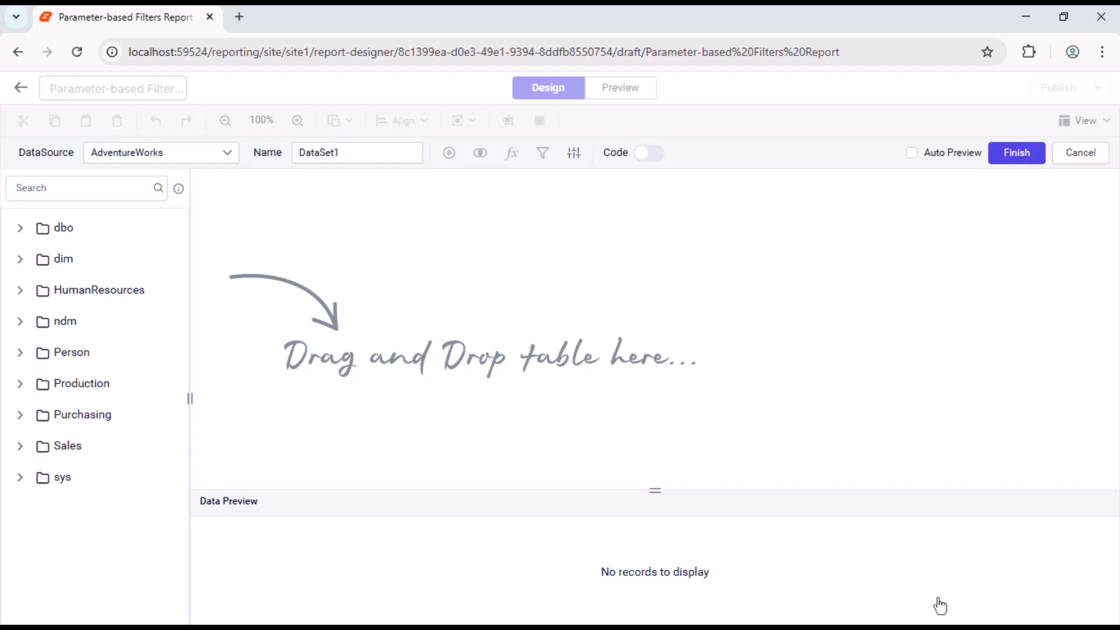
Step: Build the dataset SalesDataset from a SQL query selecting the columns of [Sales].[SalesOrderDetail], execute it and finish
double_click(393, 154)
type("SalesDataset")
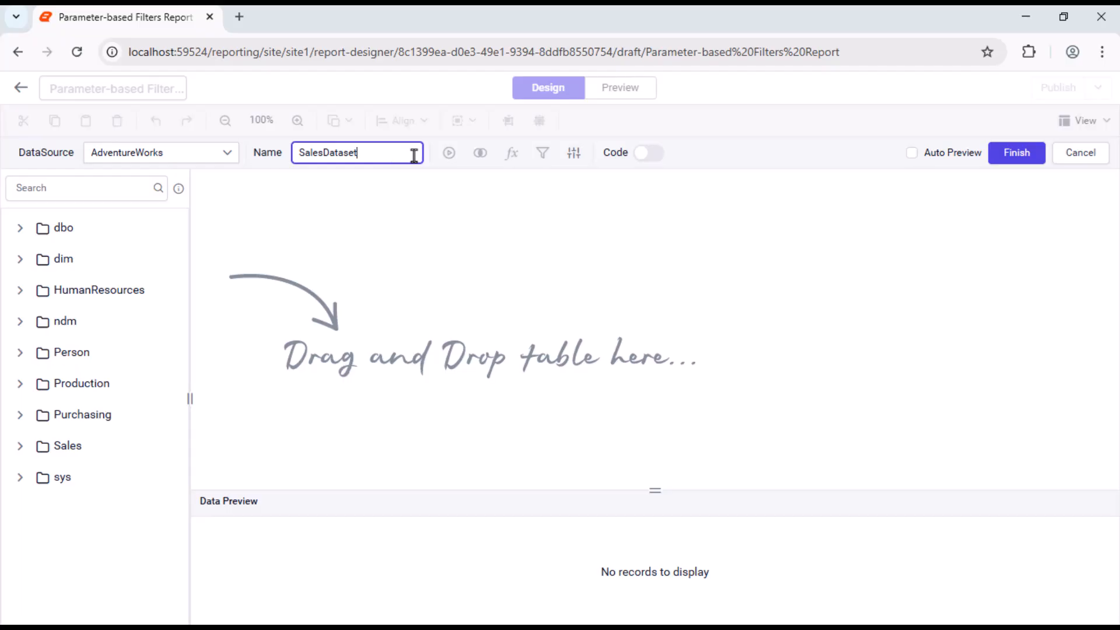
left_click(651, 153)
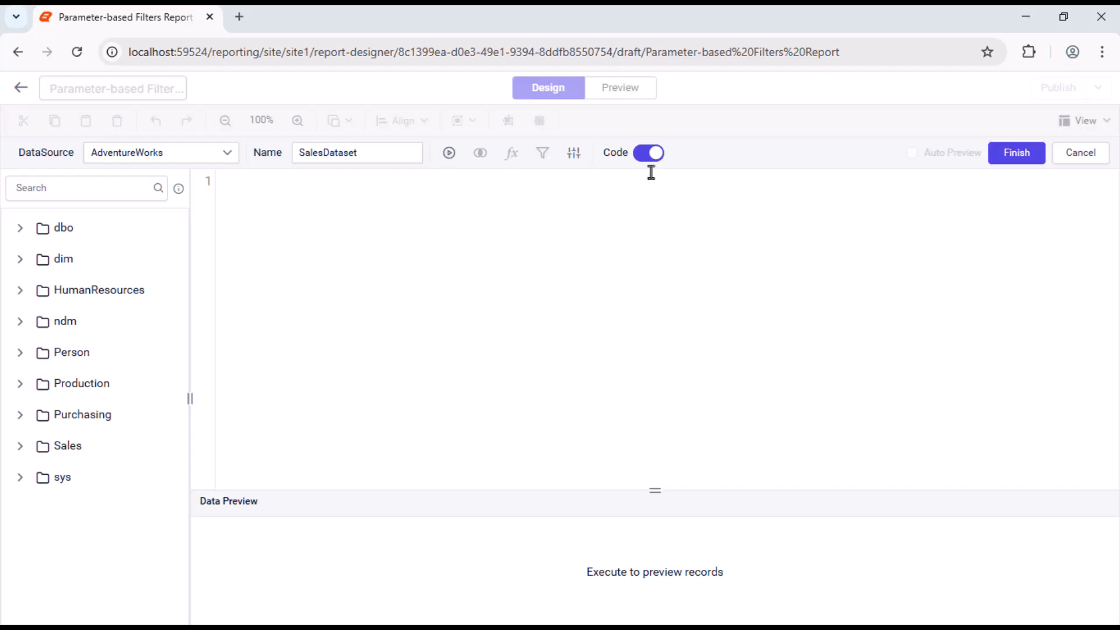
left_click(449, 153)
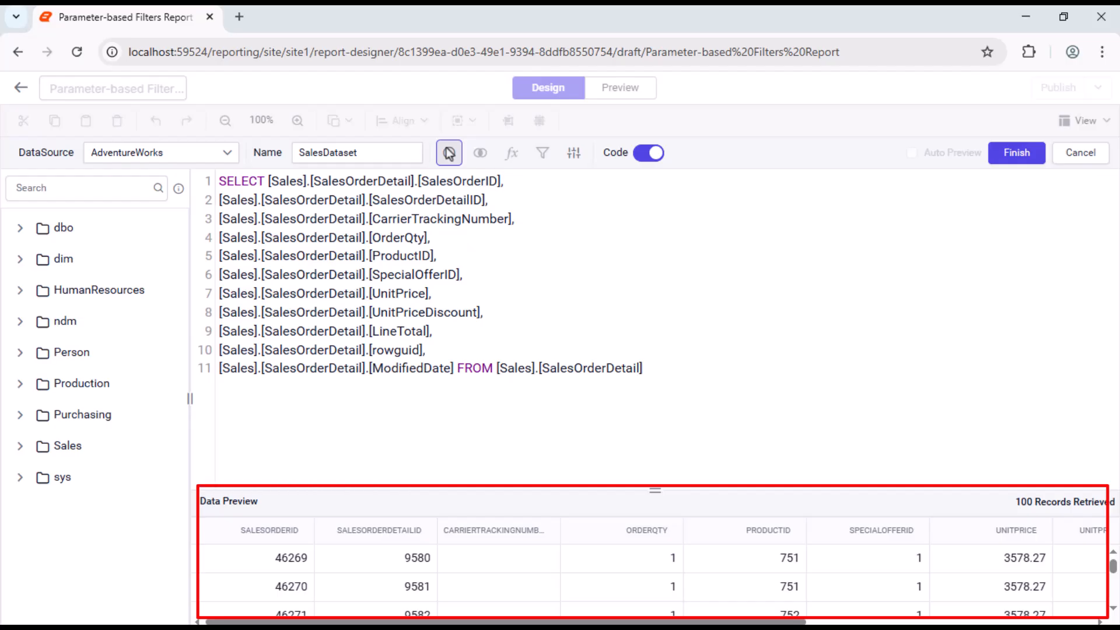
left_click(1017, 153)
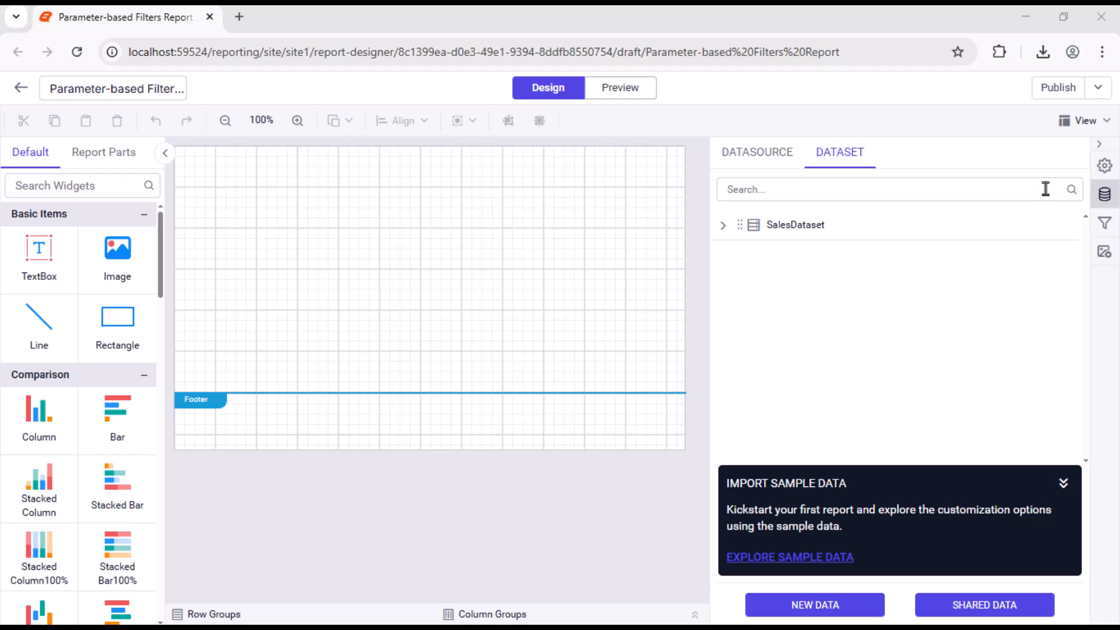
Step: Show the report header and place a rectangle in it that spans the full page width
left_click(1076, 119)
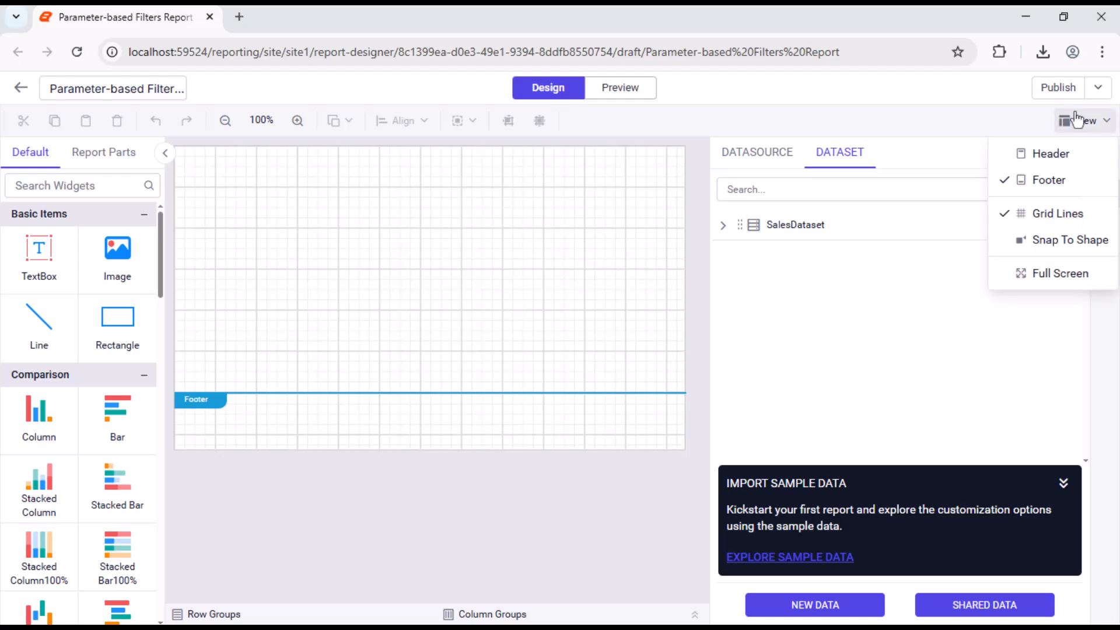
left_click(1062, 154)
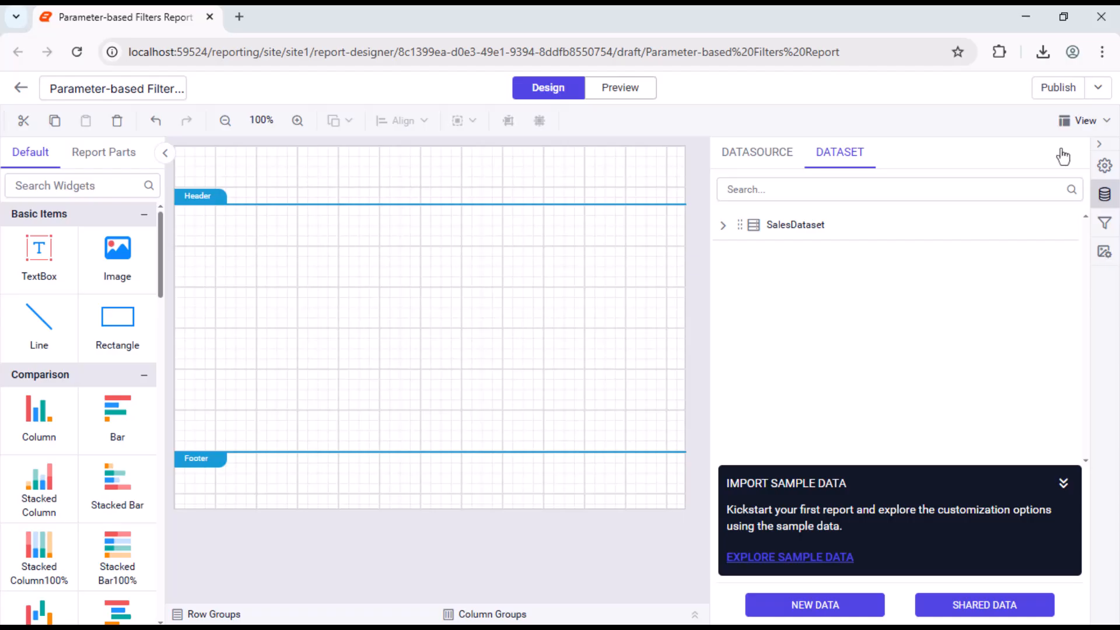
left_click_drag(117, 320, 182, 157)
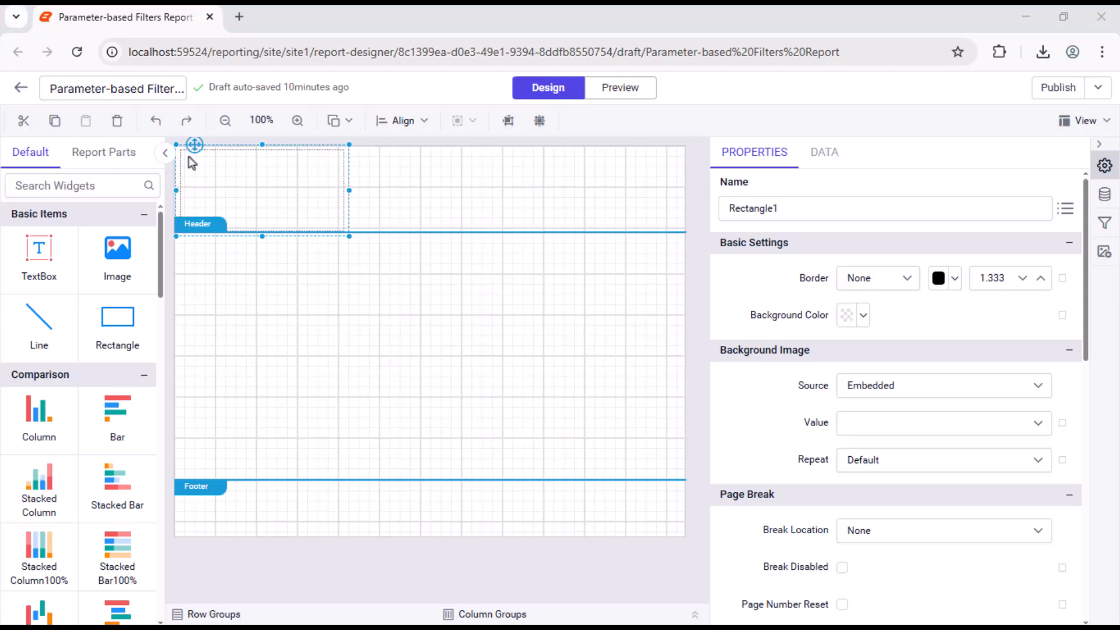
left_click_drag(348, 236, 676, 204)
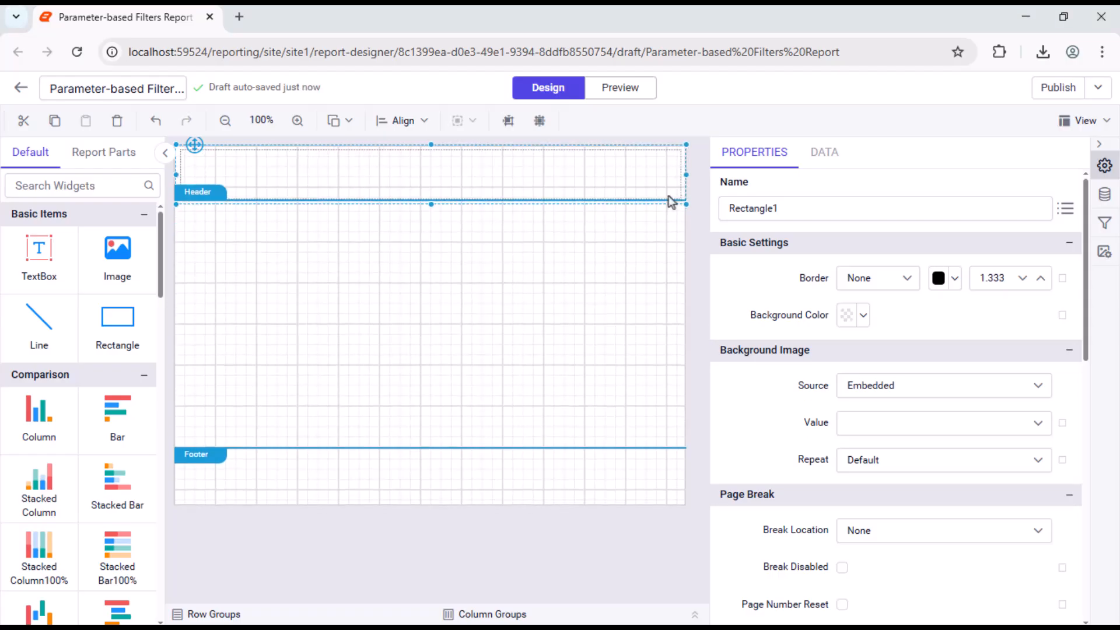
Step: Set the header rectangle's background color to #555b63
left_click(862, 316)
left_click(857, 581)
left_click(902, 350)
key("ctrl+a")
type("#555b63")
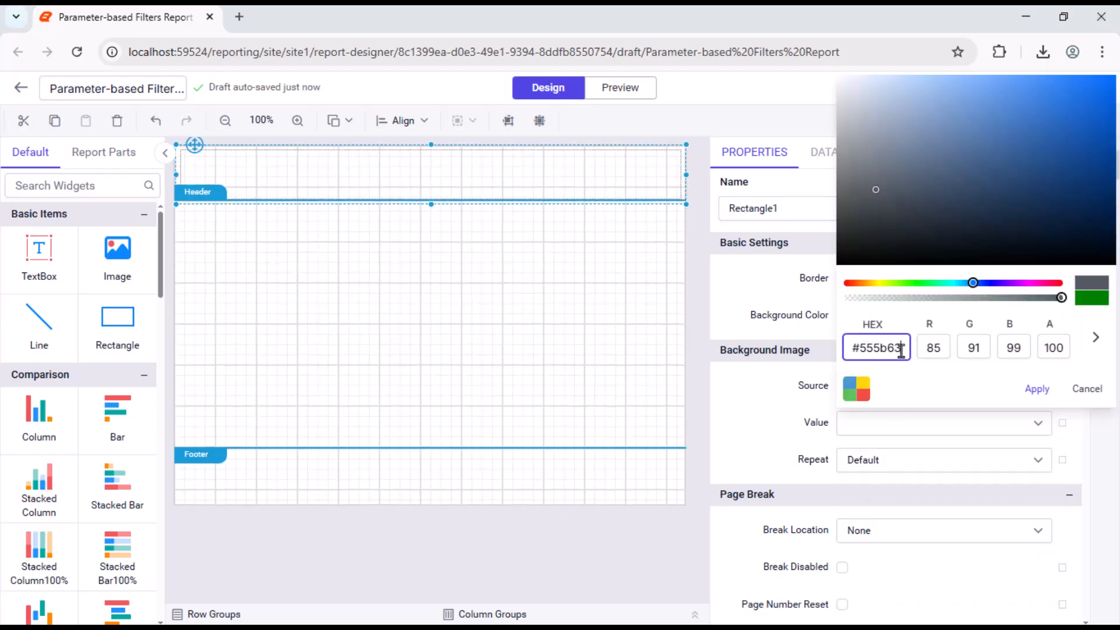
left_click(1036, 388)
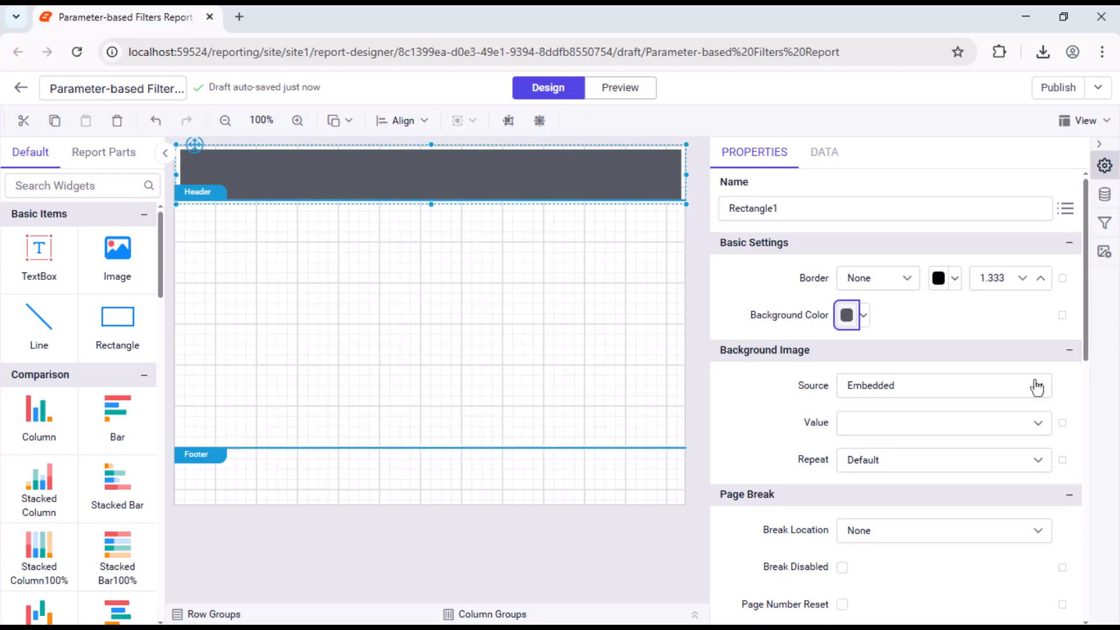
Step: Place a text box inside the header rectangle, widen it and enter the title "Sales Report"
left_click_drag(39, 248, 187, 159)
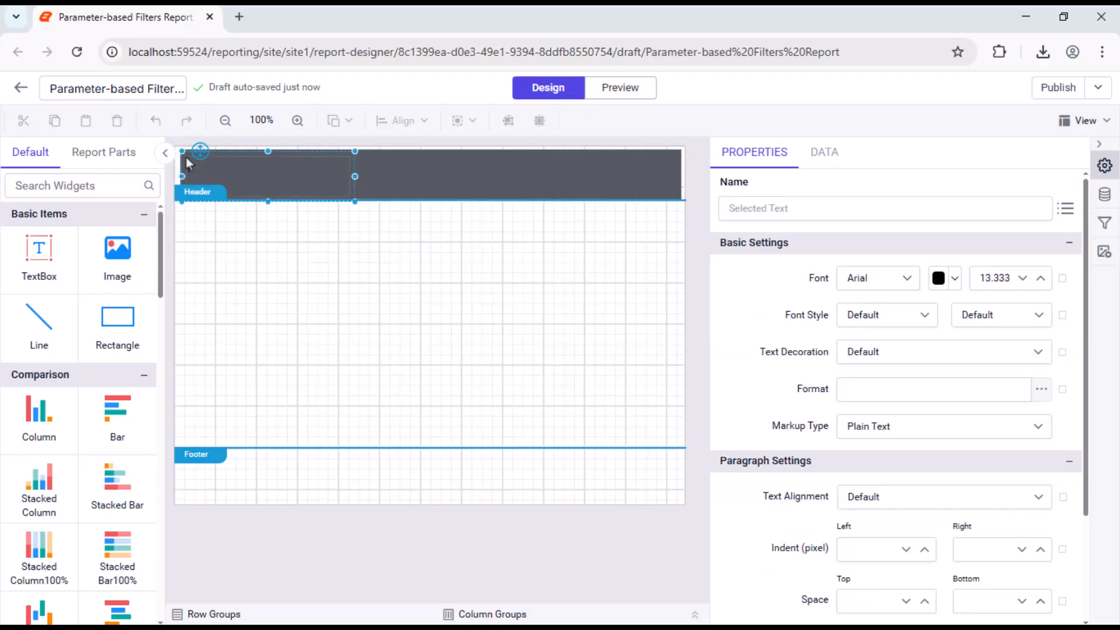
left_click_drag(354, 176, 485, 179)
type("Sales Report")
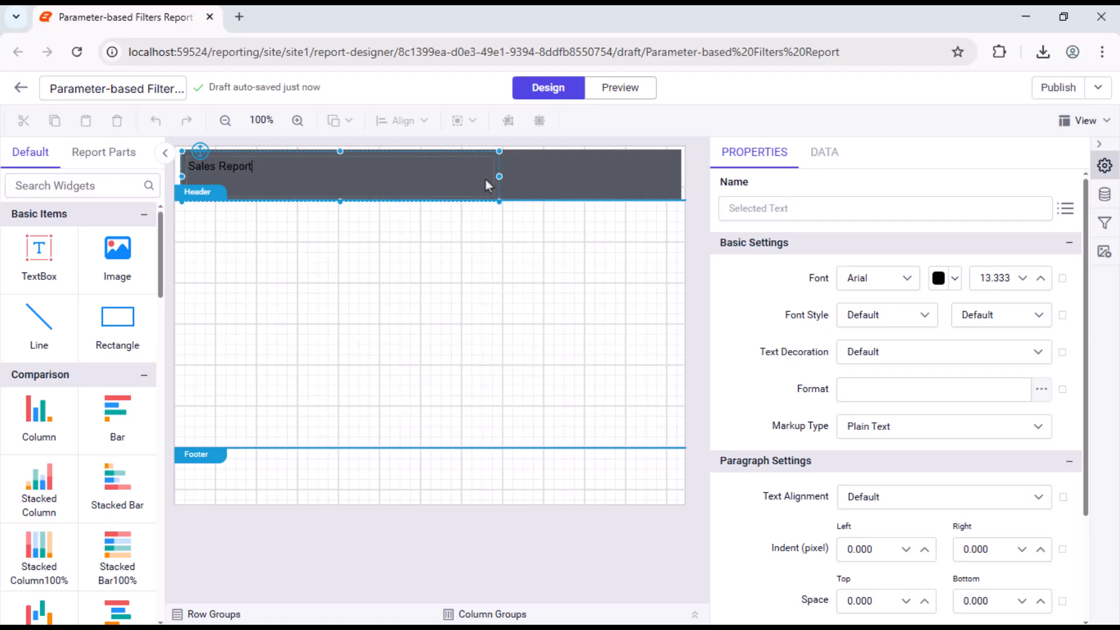
Step: Set the title text box's font to Segoe UI and its text color to white
left_click(485, 180)
left_click(901, 280)
type("Seg")
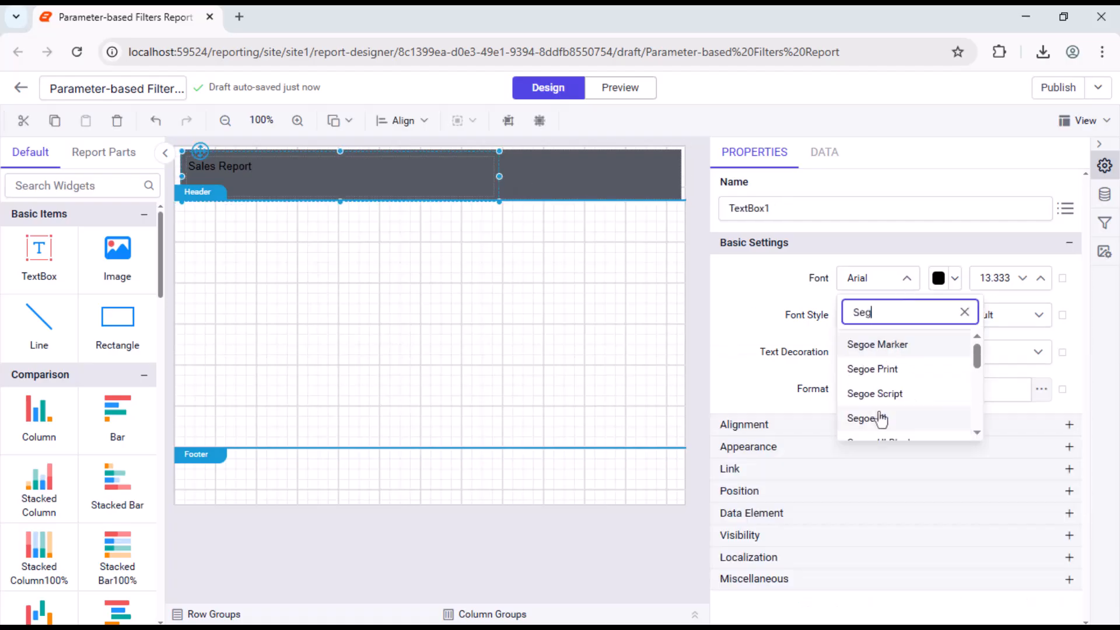
left_click(869, 418)
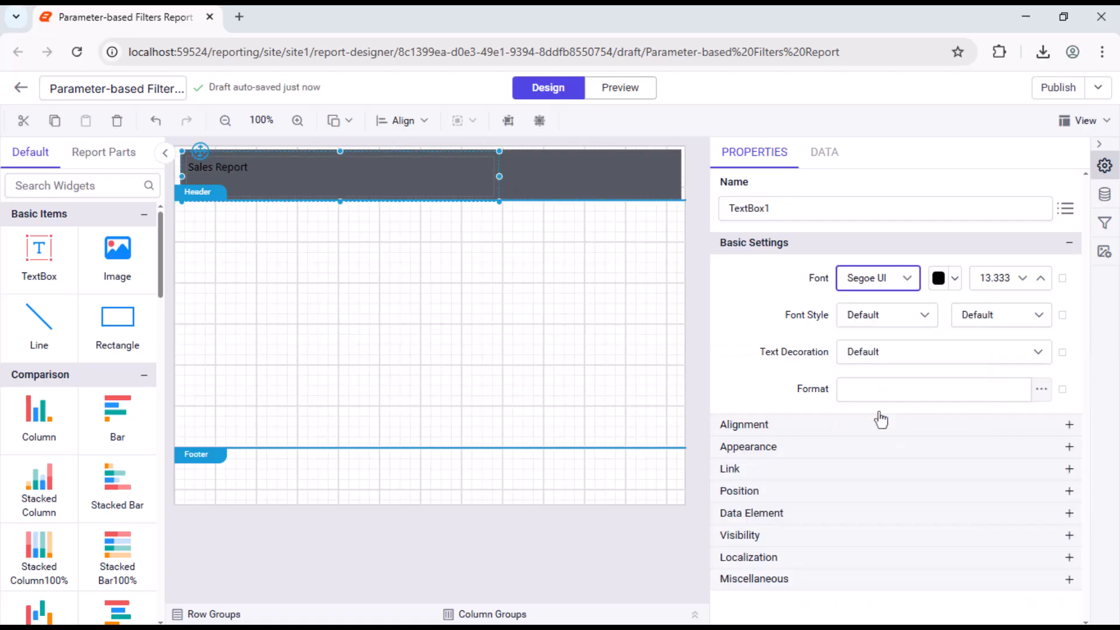
left_click(954, 278)
left_click(910, 319)
left_click(1040, 545)
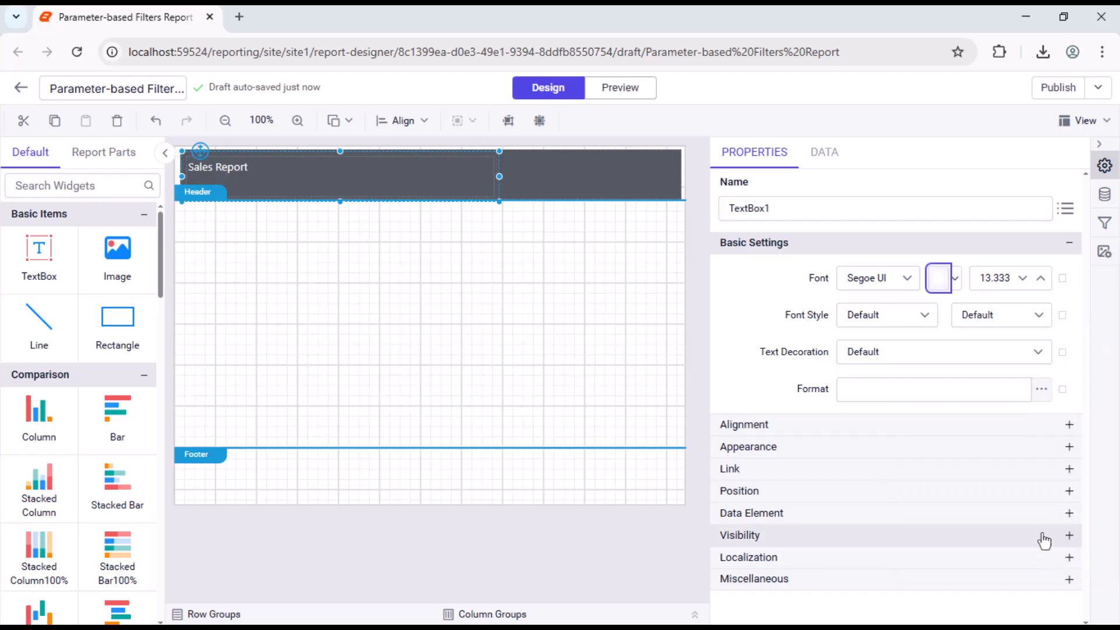
Step: Set the title's font size to 18.333 and make it bold
double_click(996, 278)
type("18.333")
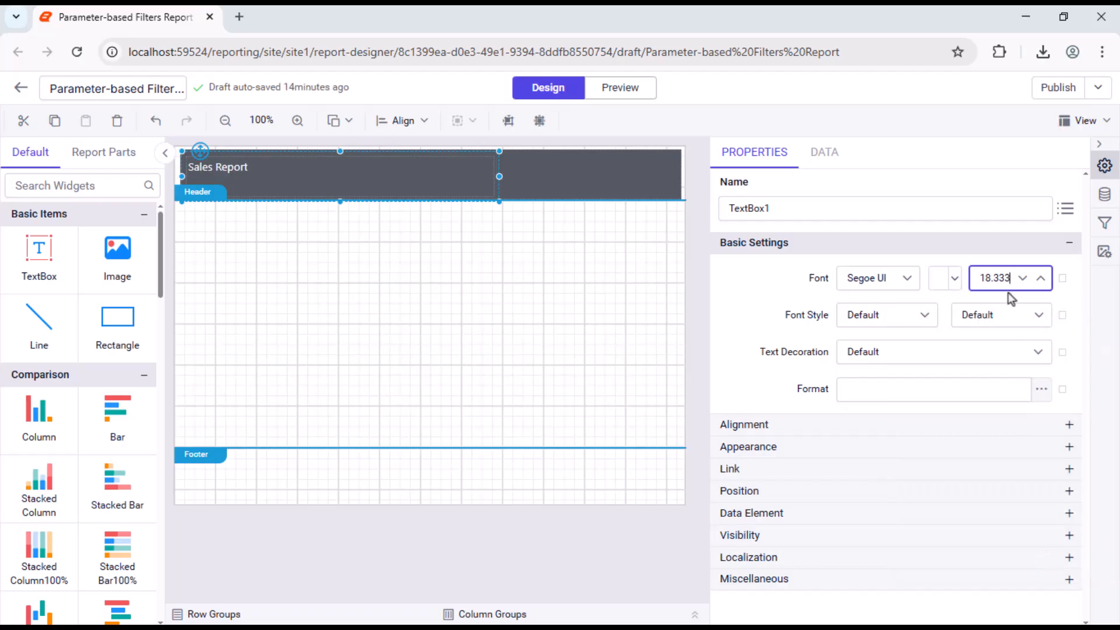
left_click(1006, 296)
left_click(1017, 314)
left_click(1004, 398)
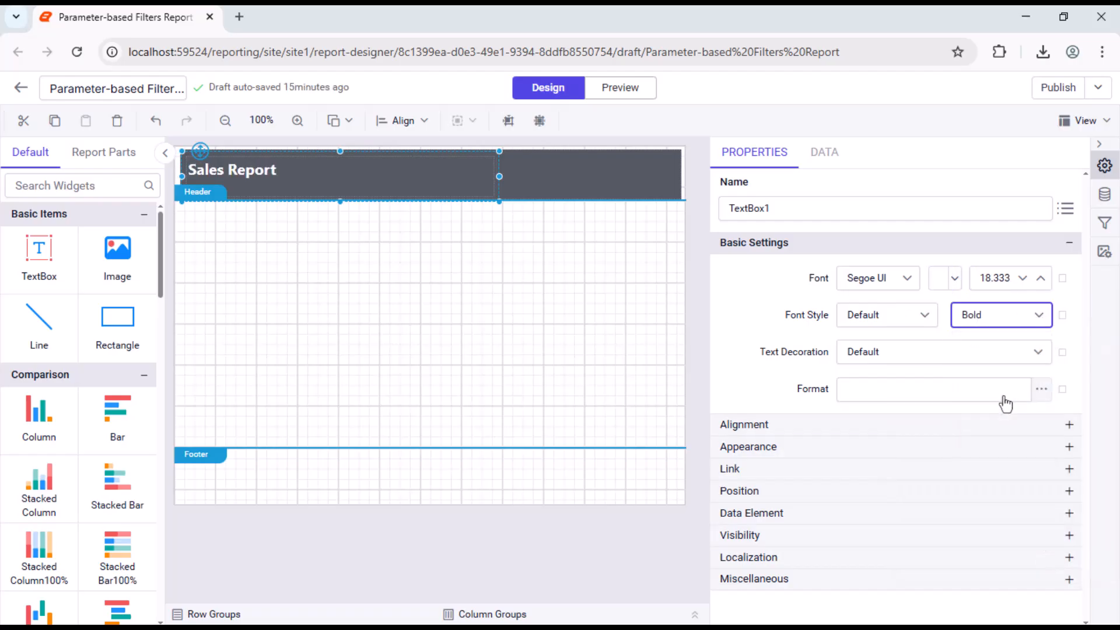
Step: Set the title text box's vertical alignment to Middle
left_click(982, 424)
left_click(1017, 497)
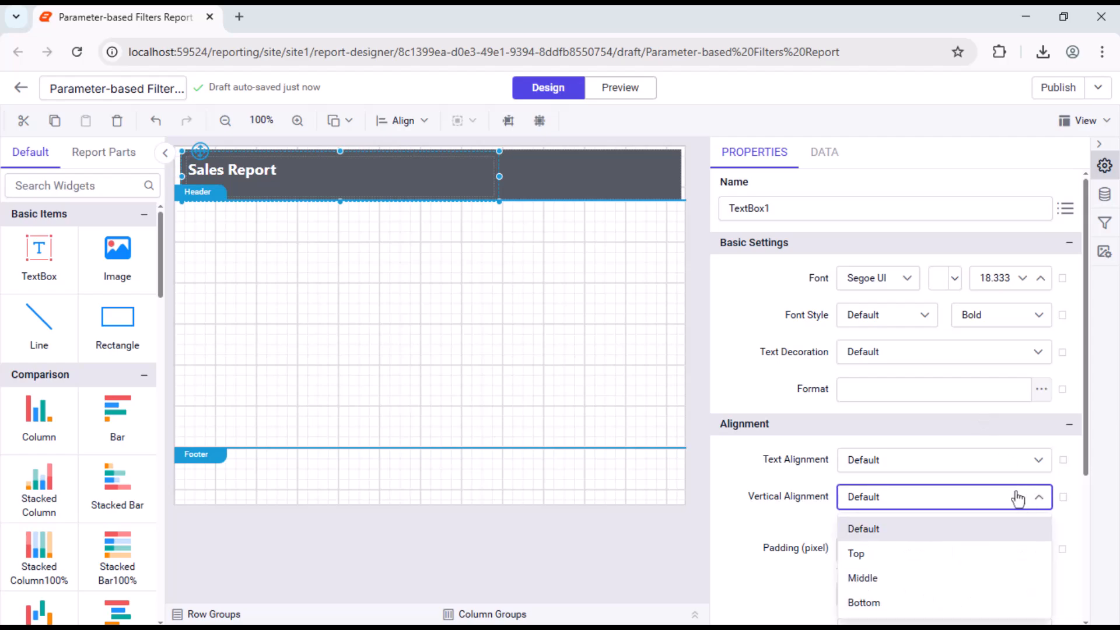
left_click(985, 577)
Step: Adjust the title text box's height and extend the header rectangle to the page's top and left edges
left_click_drag(340, 202, 340, 190)
left_click(381, 194)
left_click_drag(431, 145, 431, 144)
left_click_drag(177, 174, 174, 174)
left_click(263, 177)
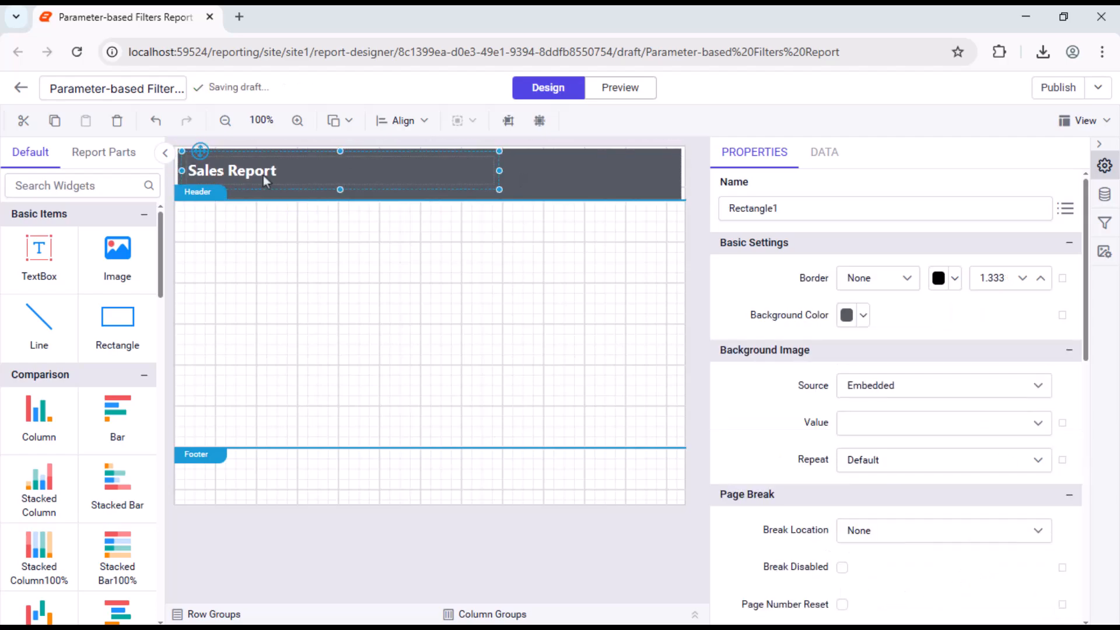
left_click_drag(340, 190, 342, 199)
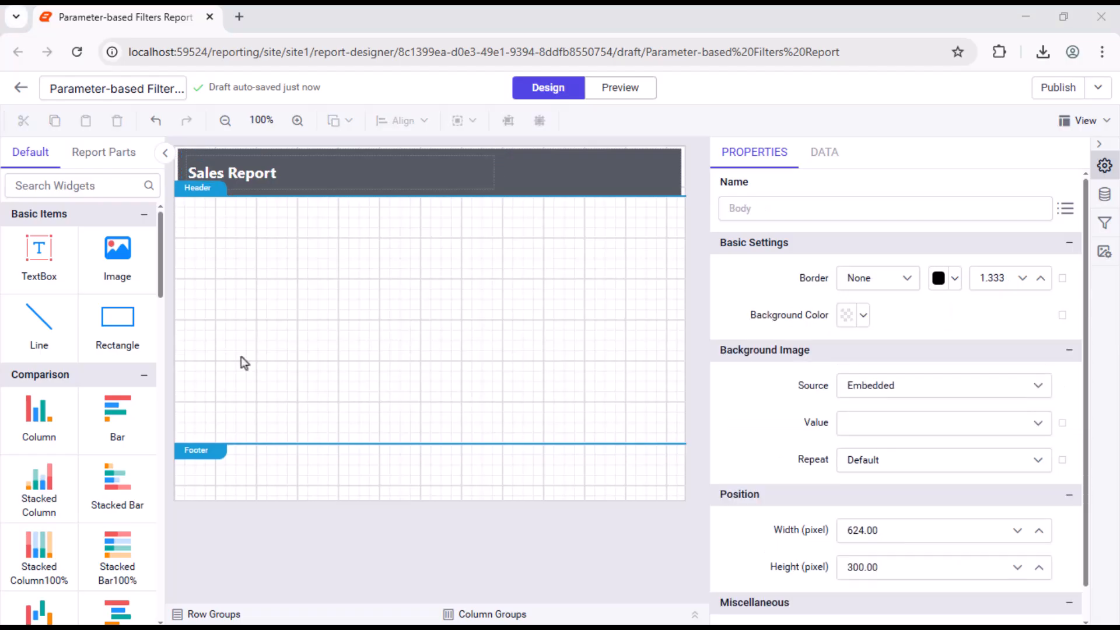
Step: Insert a table at the upper-left corner of the report body and add two columns to its right side
scroll(78, 409, "down", 3)
left_click_drag(39, 543, 178, 207)
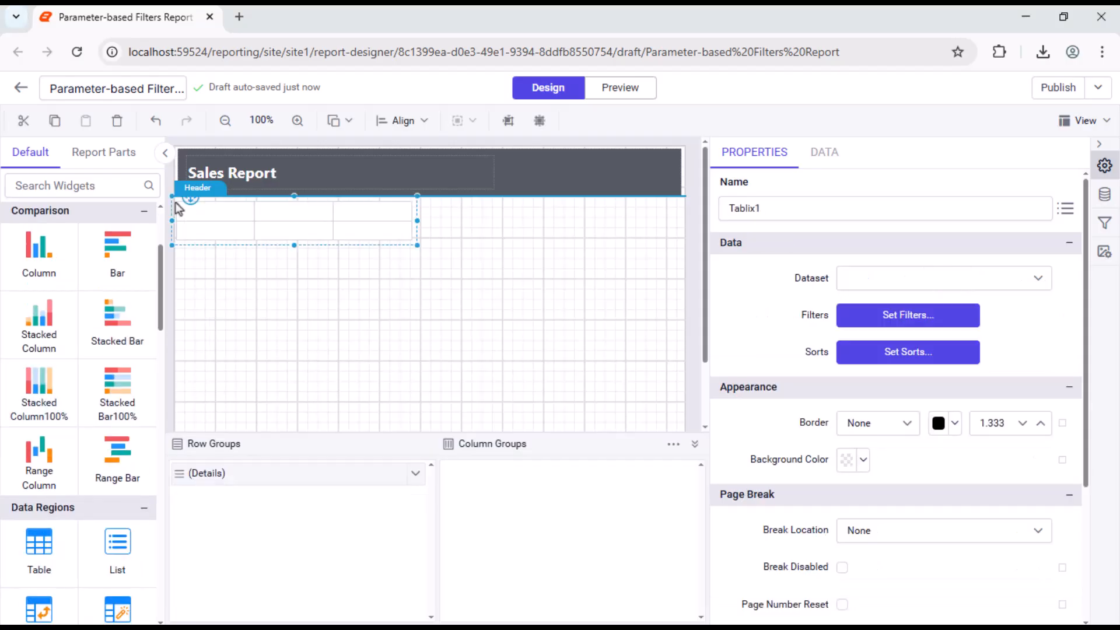
left_click(374, 211)
right_click(374, 198)
mouse_move(423, 214)
left_click(521, 252)
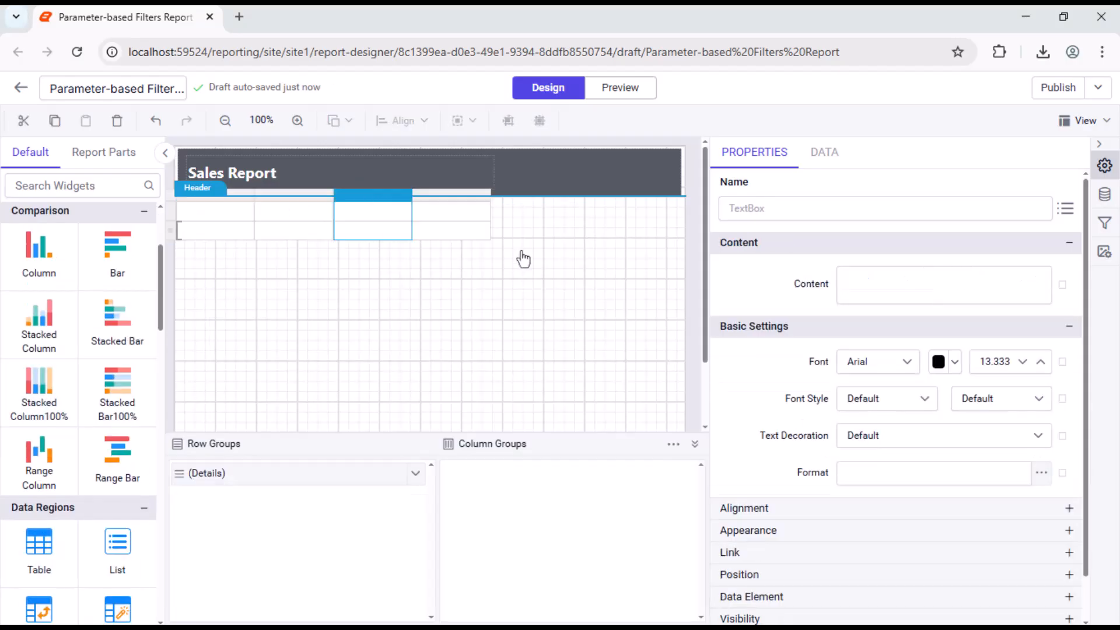
right_click(458, 197)
mouse_move(506, 213)
left_click(614, 238)
Step: Label the first two header cells Product ID and Tracking Number and widen both columns
left_click(215, 212)
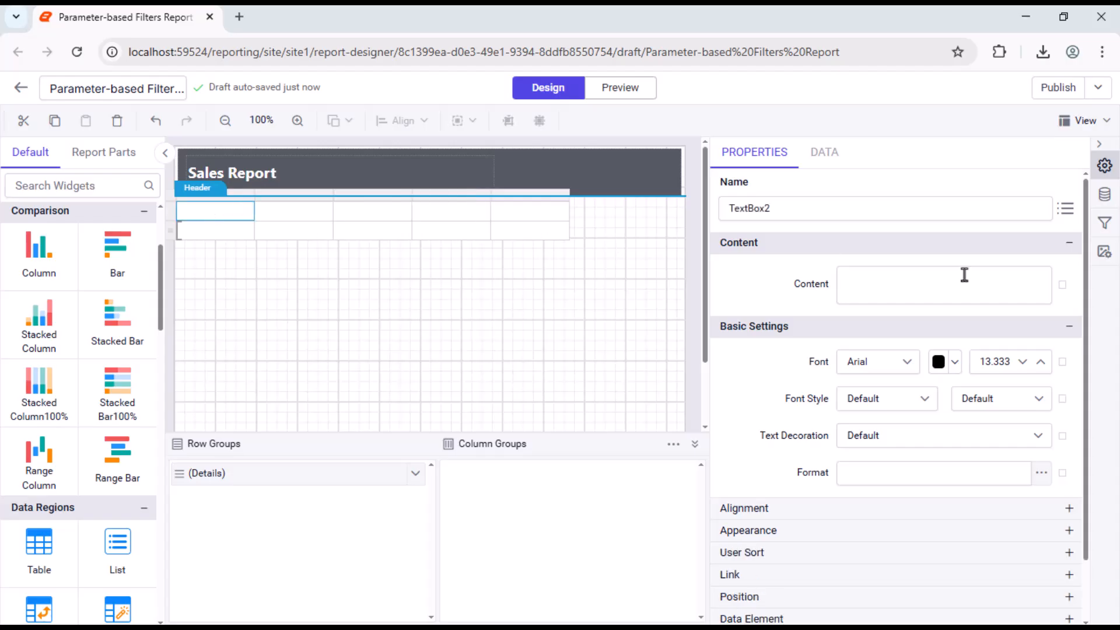
left_click(965, 277)
type("Product ID")
left_click_drag(254, 195, 281, 195)
left_click(319, 211)
left_click(965, 278)
type("Tracking Number")
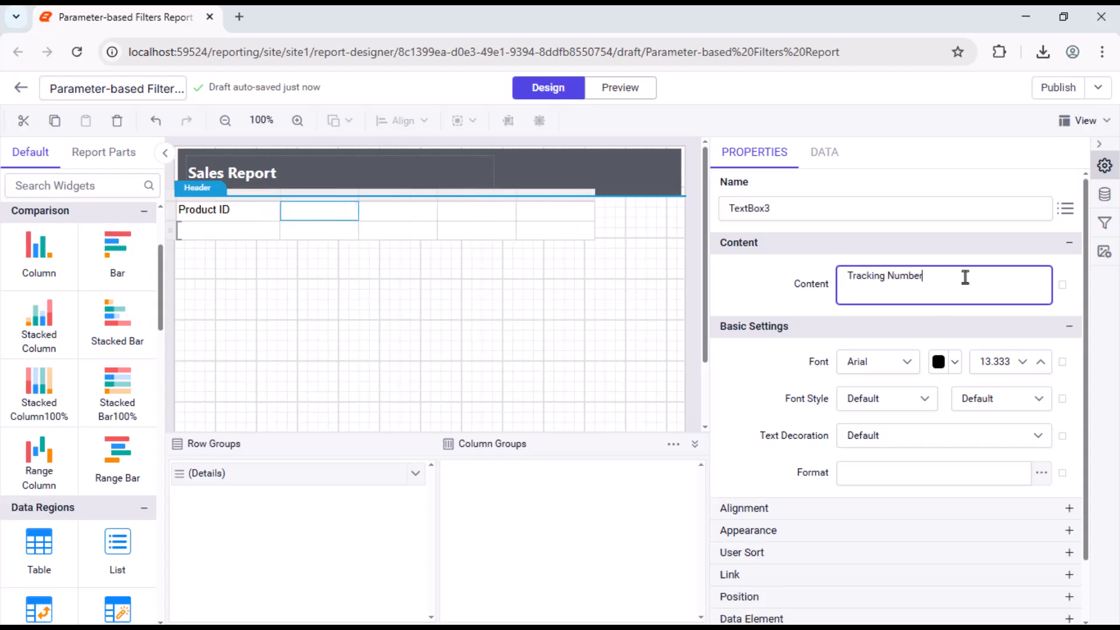
left_click_drag(358, 194, 380, 195)
Step: Label the remaining three header cells Quantity, Unit Price and Total
left_click(418, 211)
left_click(972, 290)
type("Quantity")
left_click(487, 215)
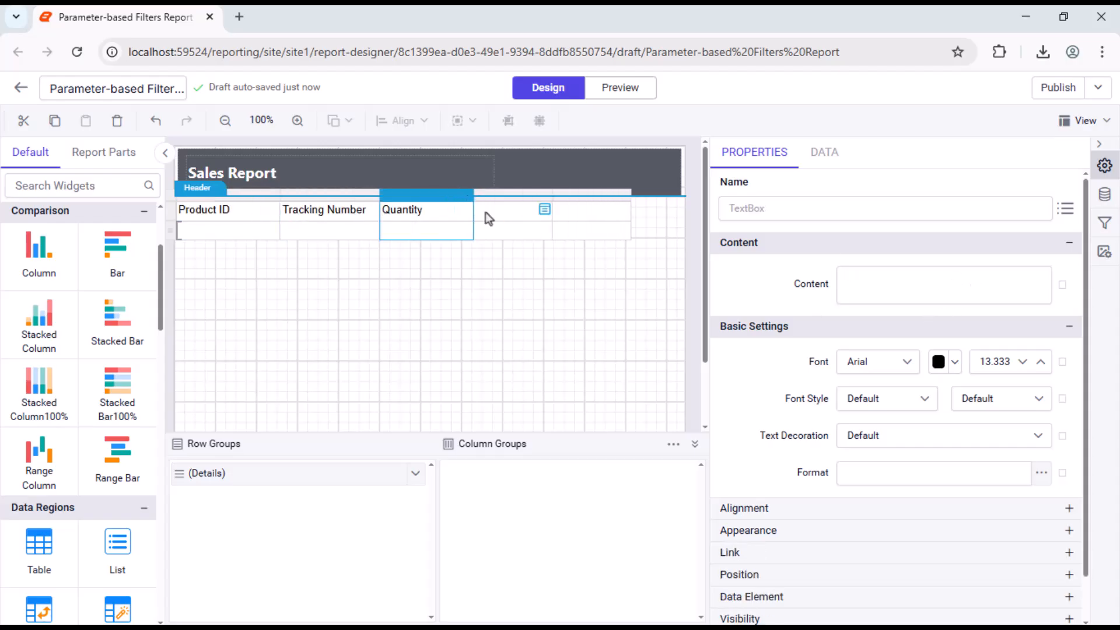
left_click(960, 291)
type("Unit Price")
left_click(934, 311)
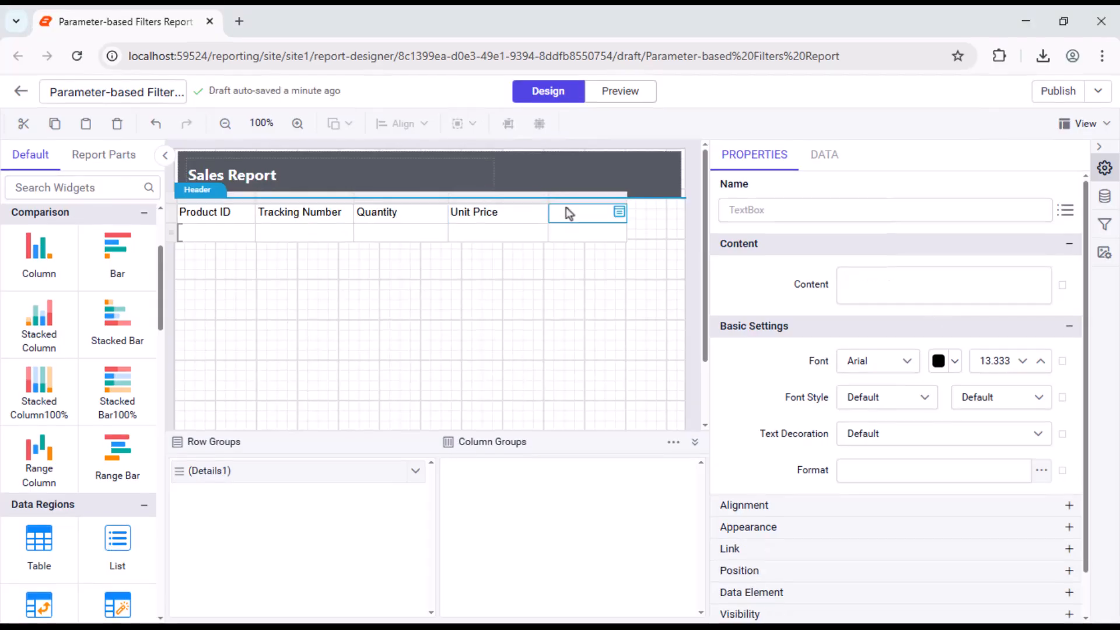
left_click(933, 285)
type("Total")
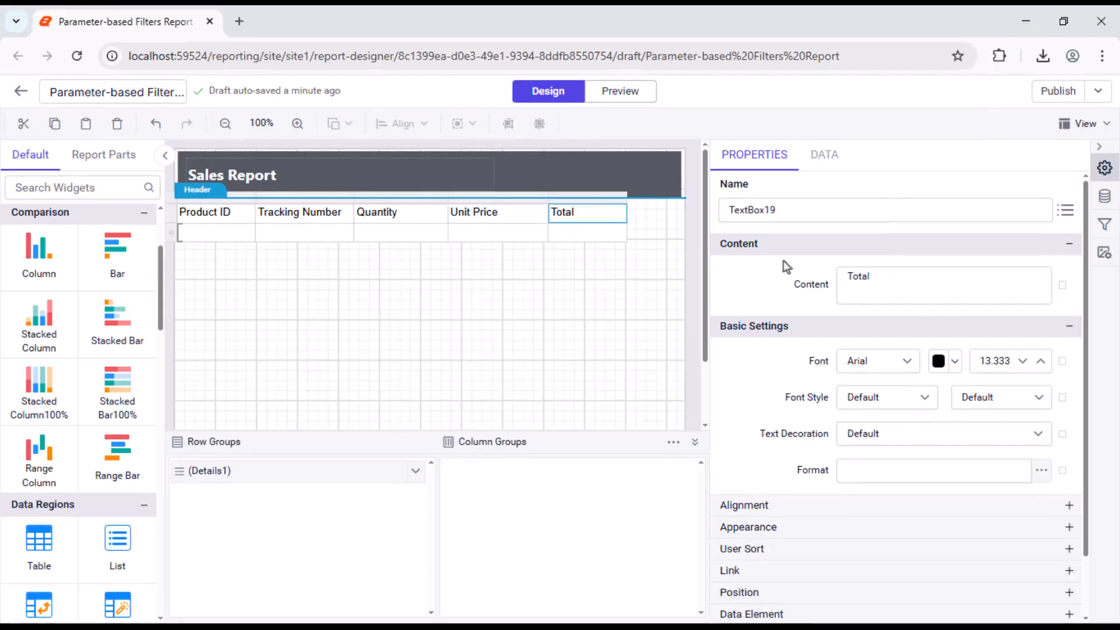
Step: Widen the Total column to the header rectangle's right edge and bind the first three detail cells to ProductID, CarrierTrackingNumber and OrderQty
left_click_drag(627, 195, 678, 197)
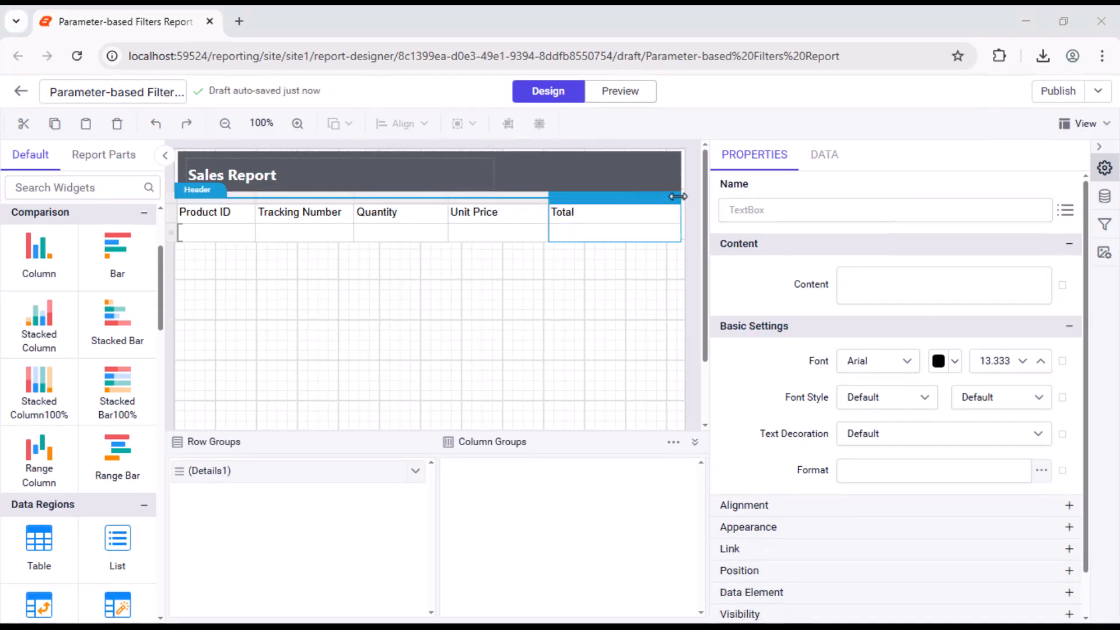
left_click(248, 231)
left_click(303, 413)
left_click(346, 232)
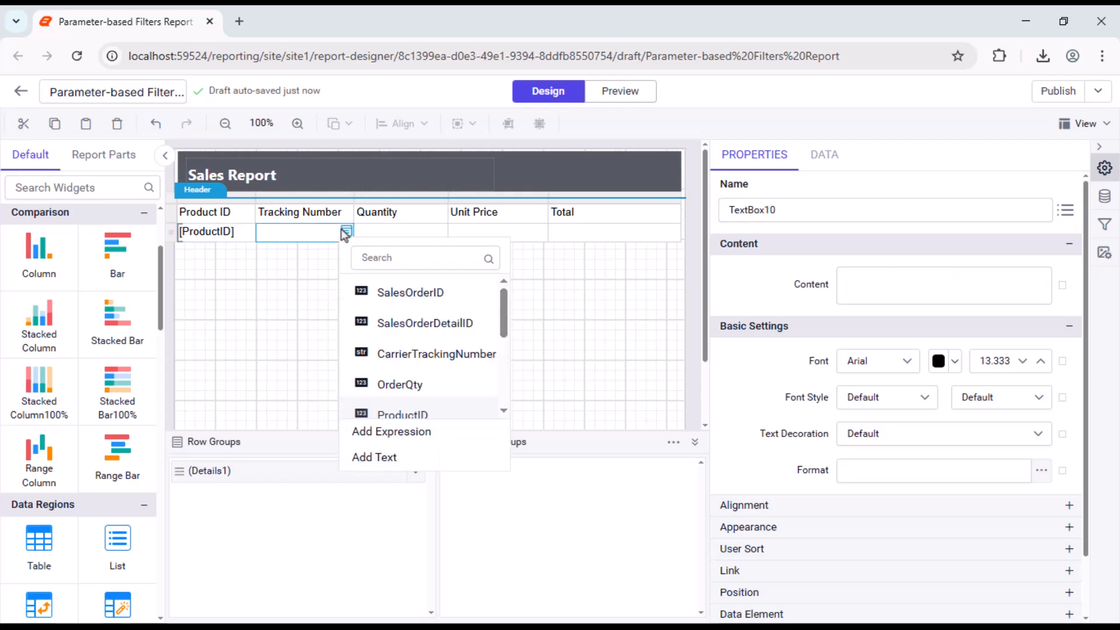
left_click(403, 352)
left_click(439, 233)
left_click(494, 384)
Step: Bind the detail cells under Unit Price and Total to the UnitPrice and LineTotal fields
left_click(541, 233)
scroll(618, 415, "down", 2)
left_click(617, 415)
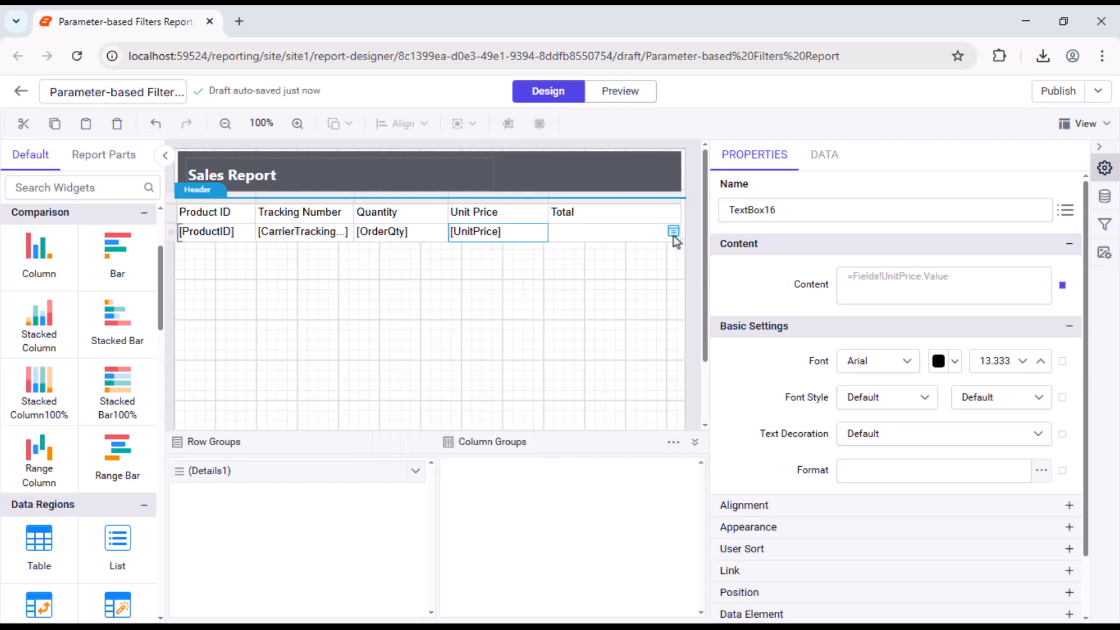
left_click(674, 235)
scroll(742, 354, "down", 3)
left_click(742, 355)
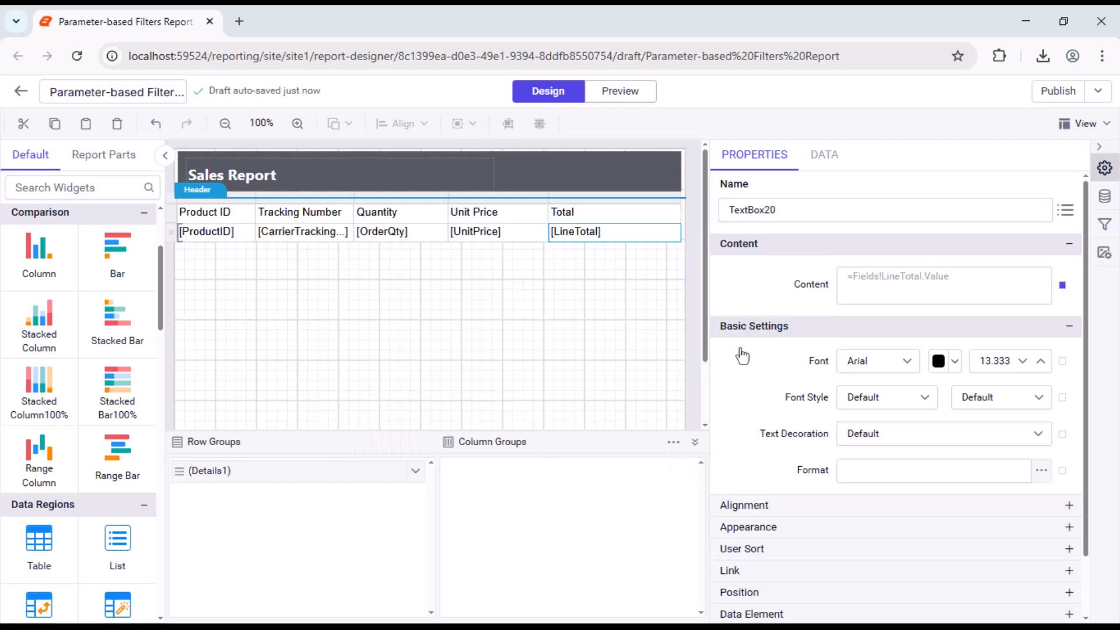
Step: Insert a row inside the group below the details row, with its first four cells merged and labelled Total
right_click(172, 234)
mouse_move(234, 252)
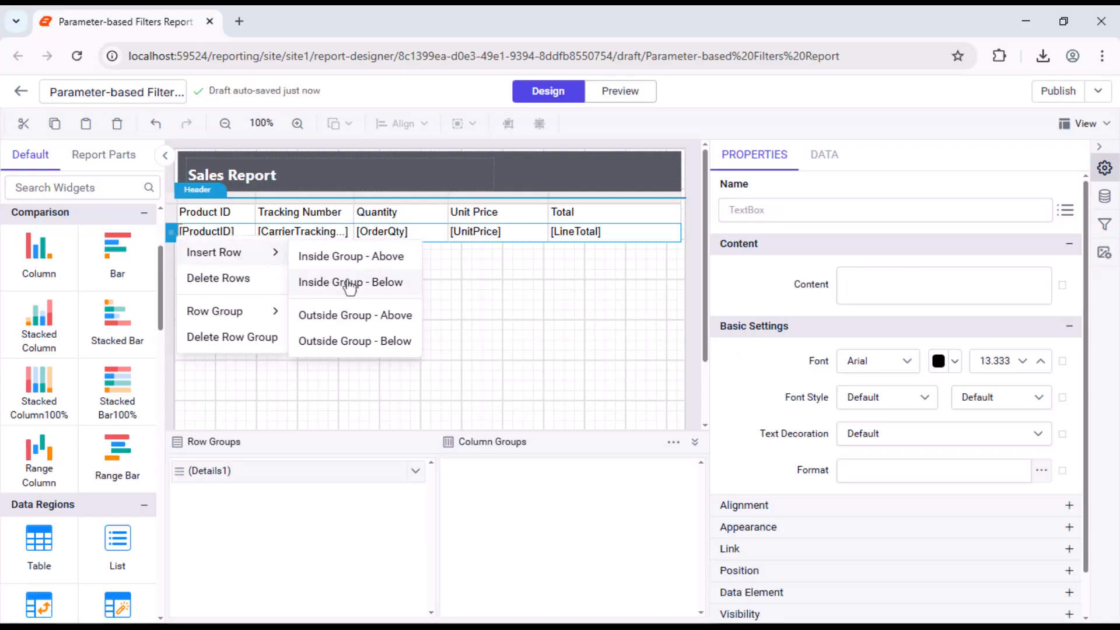
left_click(350, 283)
left_click_drag(192, 248, 488, 250)
left_click(957, 291)
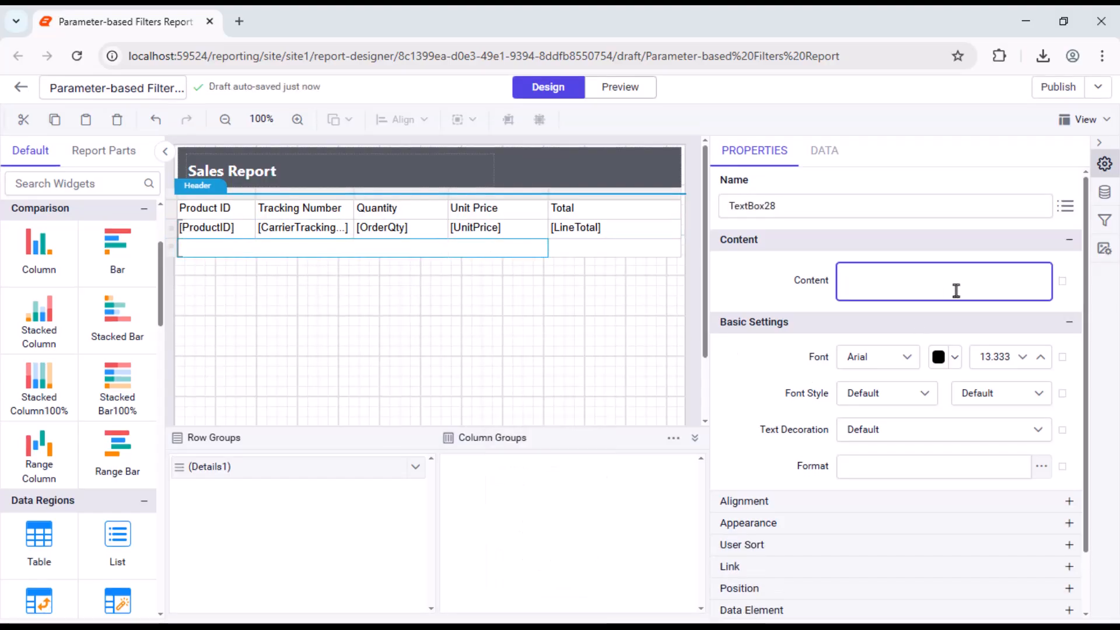
type("Total")
left_click(919, 303)
Step: Set the last cell of the total row to the expression =Sum(Fields!LineTotal.Value)
left_click(673, 248)
left_click(697, 443)
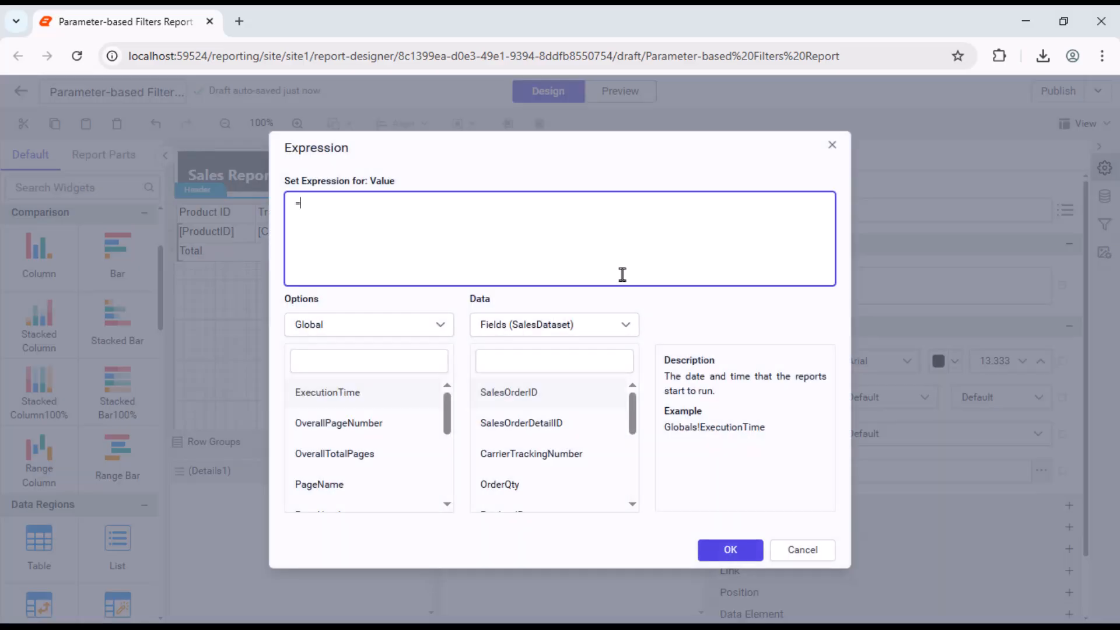
type("Sum(Fields!LineTotal.Value)")
left_click(719, 549)
left_click(516, 368)
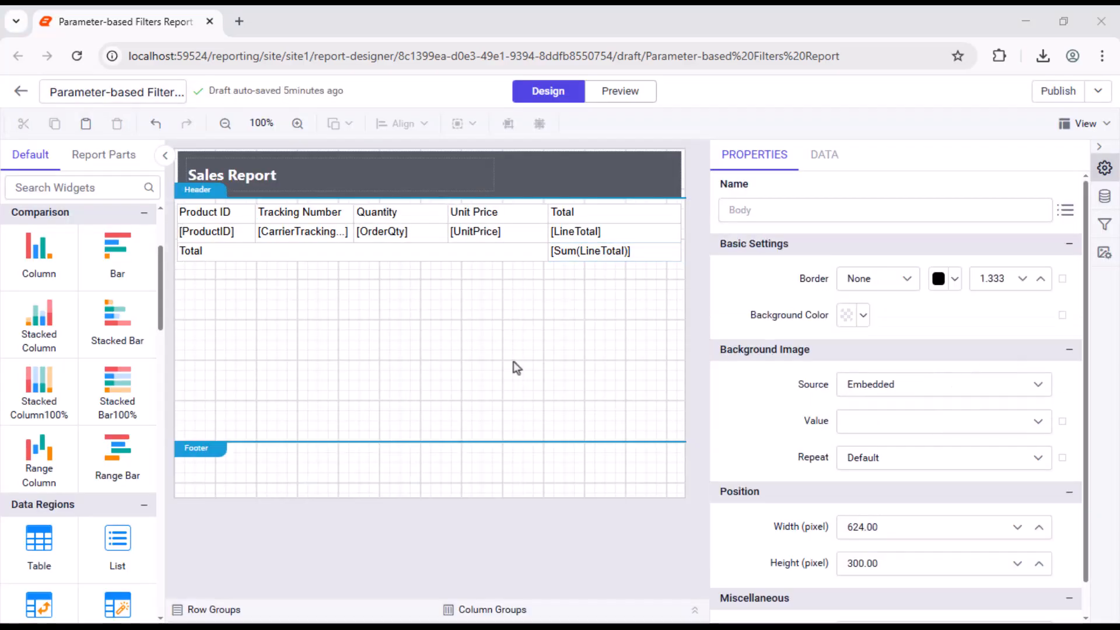
Step: Apply the currency format '$'0.00;('$'0.00) to the UnitPrice, LineTotal and Sum(LineTotal) cells
left_click(480, 233)
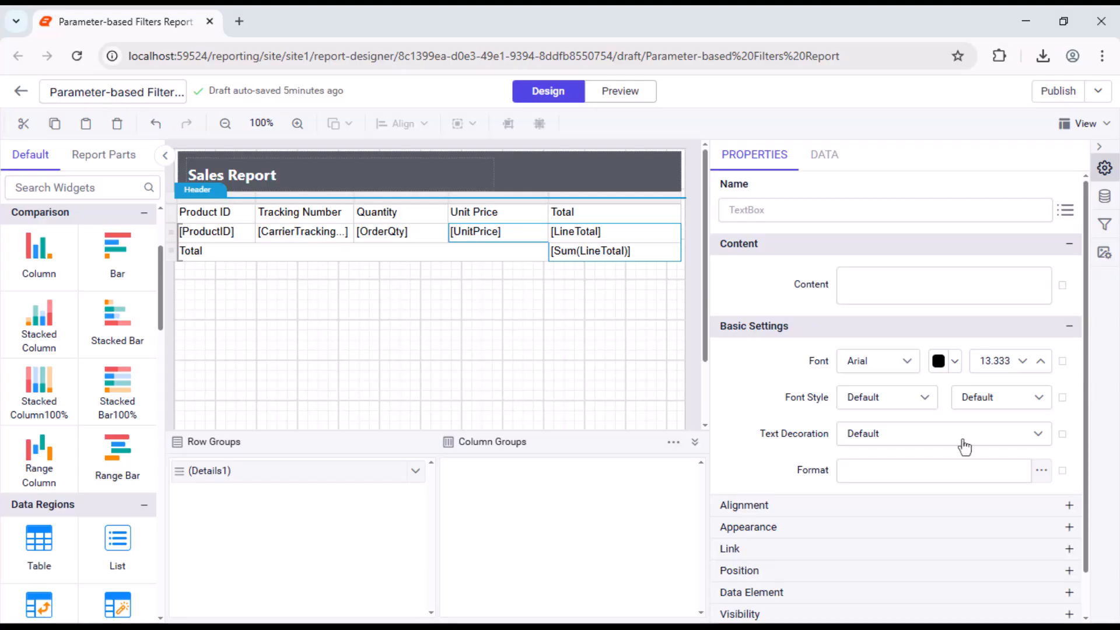
left_click(1041, 471)
left_click(526, 217)
left_click(567, 279)
left_click(682, 520)
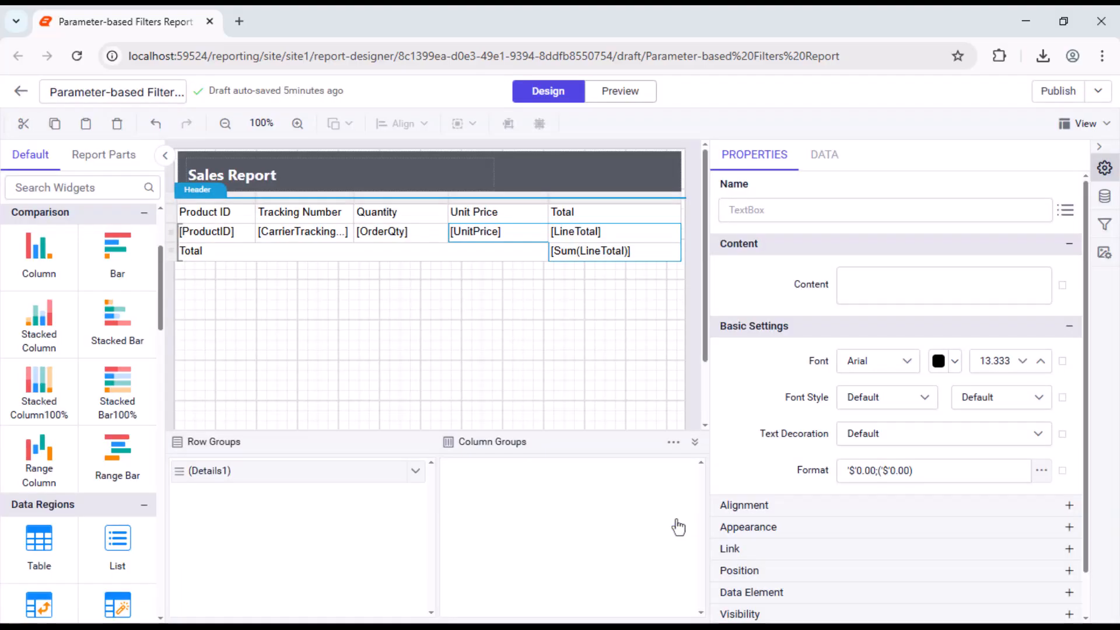
left_click(235, 311)
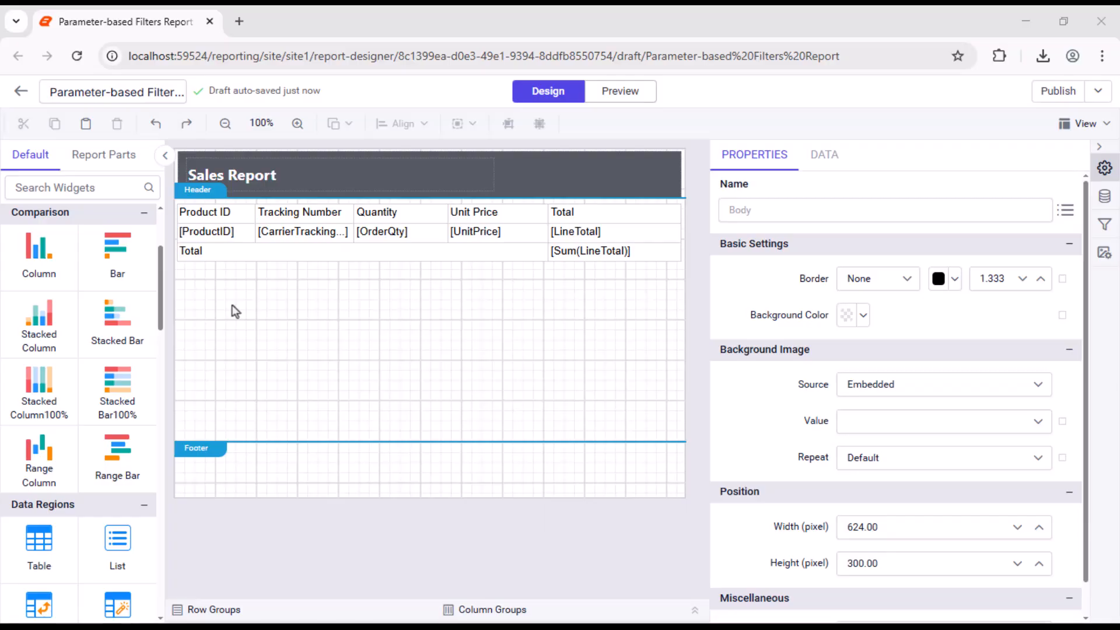
Step: Set the table's header row font to Segoe UI in bold
left_click(176, 214)
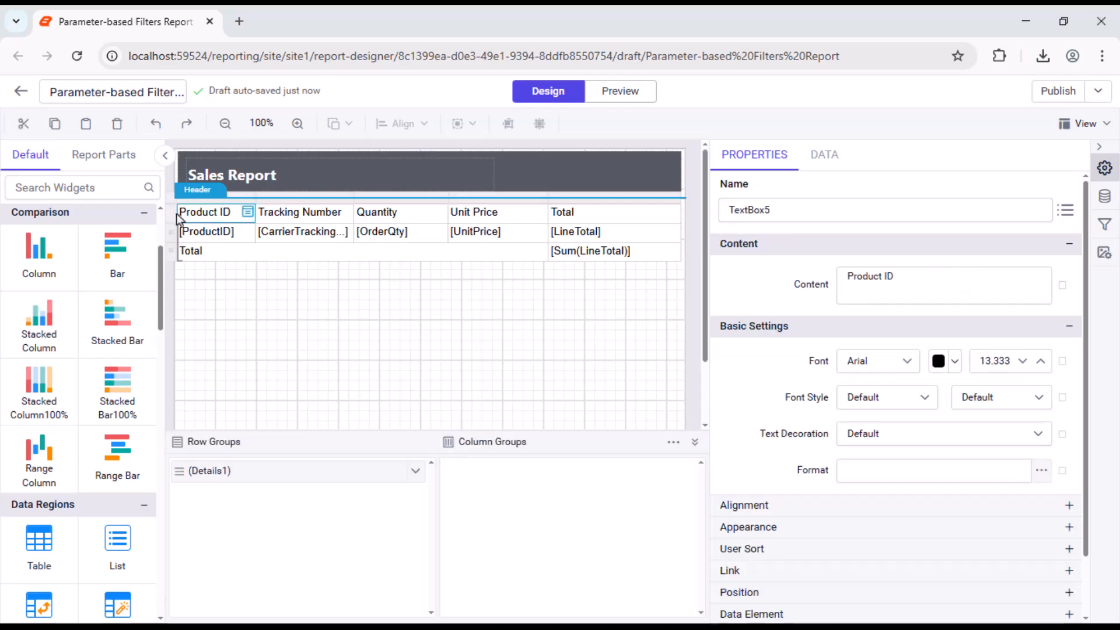
left_click(878, 361)
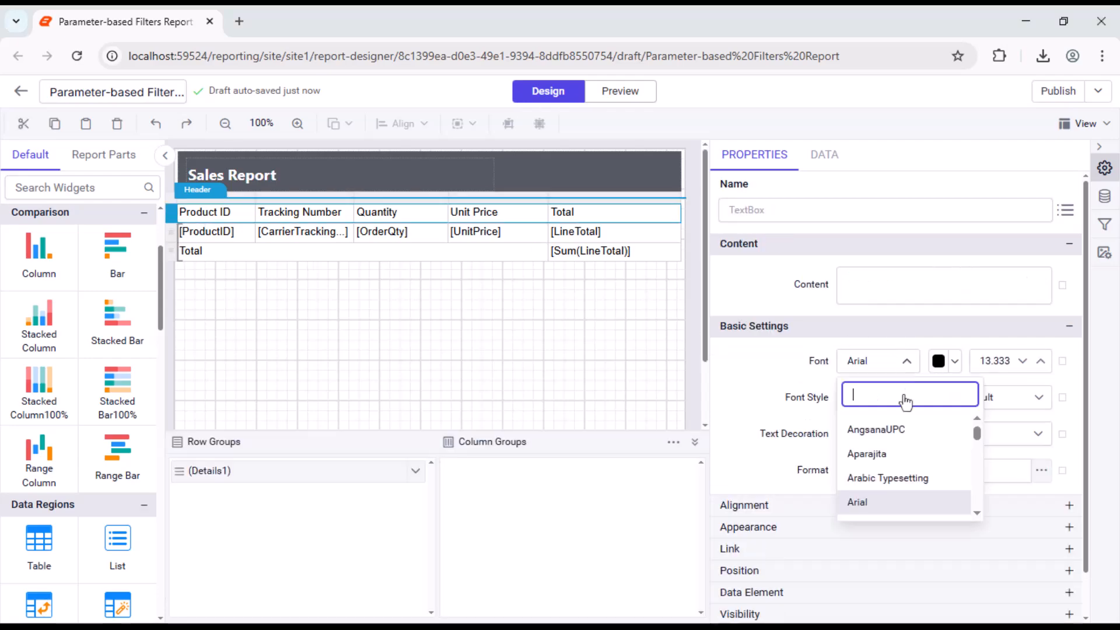
left_click(896, 499)
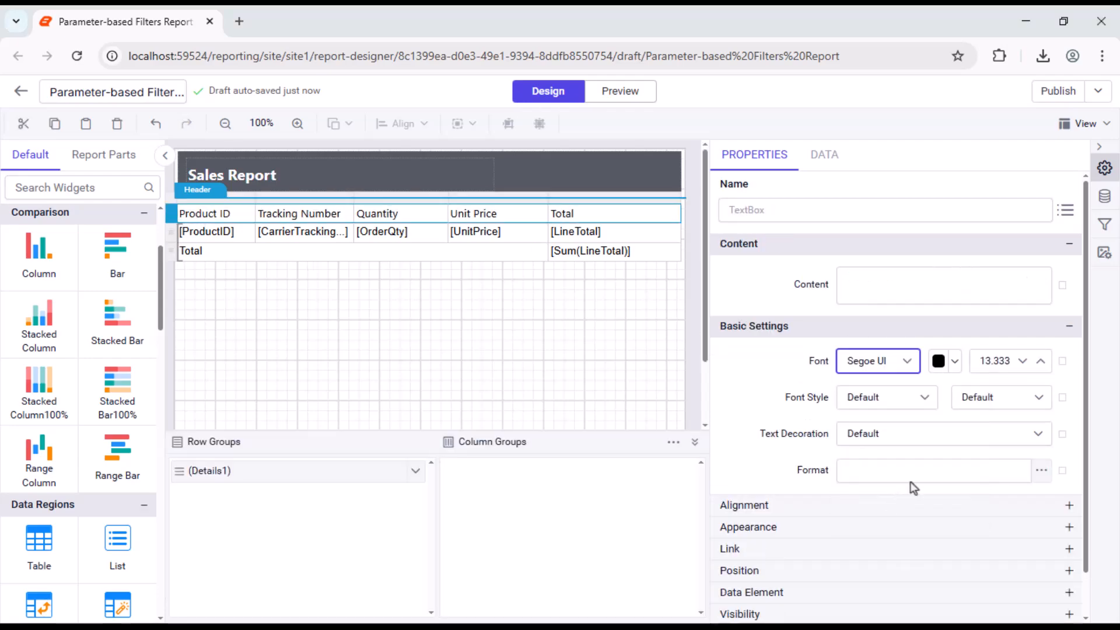
left_click(1001, 397)
left_click(1017, 502)
Step: Align the header row's text left horizontally and middle vertically
left_click(992, 505)
left_click(933, 539)
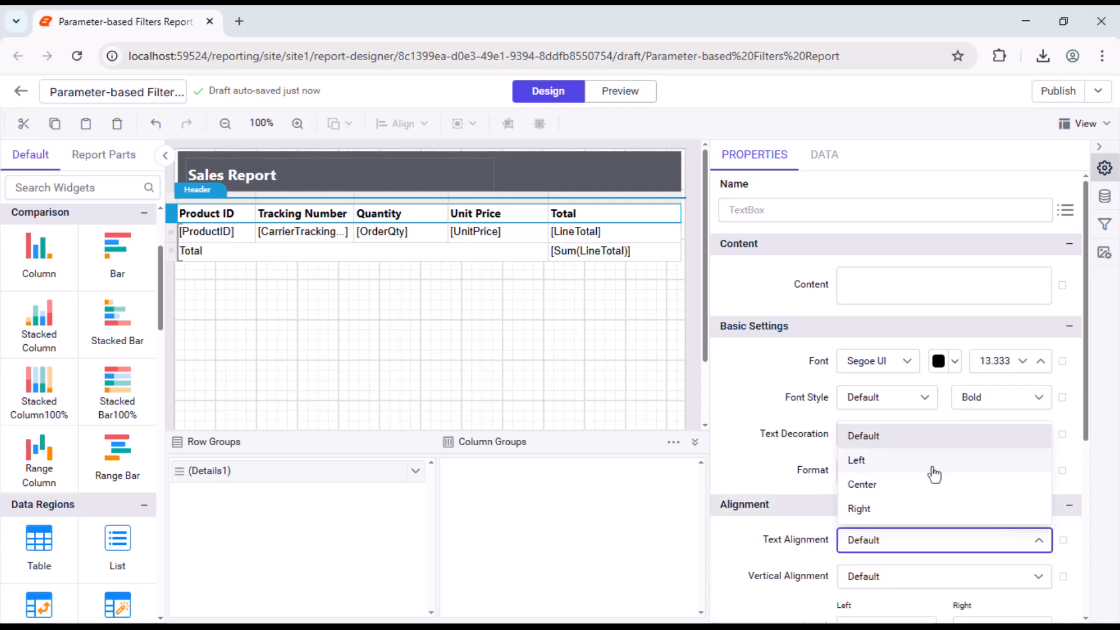
left_click(933, 463)
left_click(1038, 575)
left_click(955, 523)
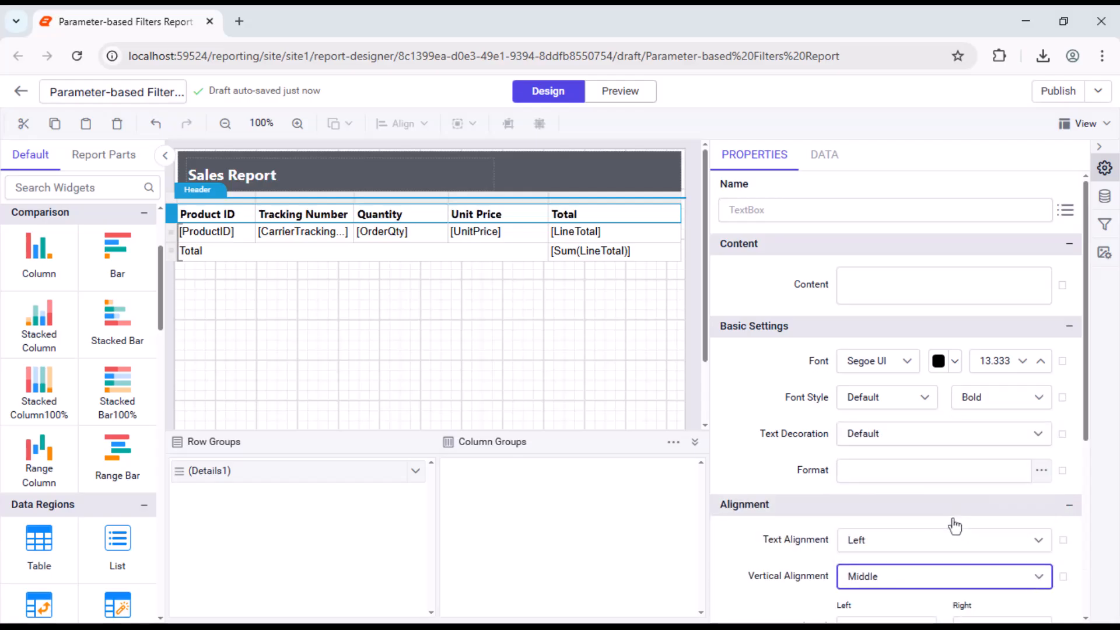
Step: Set the header row's background colour to #5fbe76
scroll(952, 522, "down", 5)
left_click(862, 549)
left_click(856, 523)
triple_click(905, 481)
type("#5fbe76")
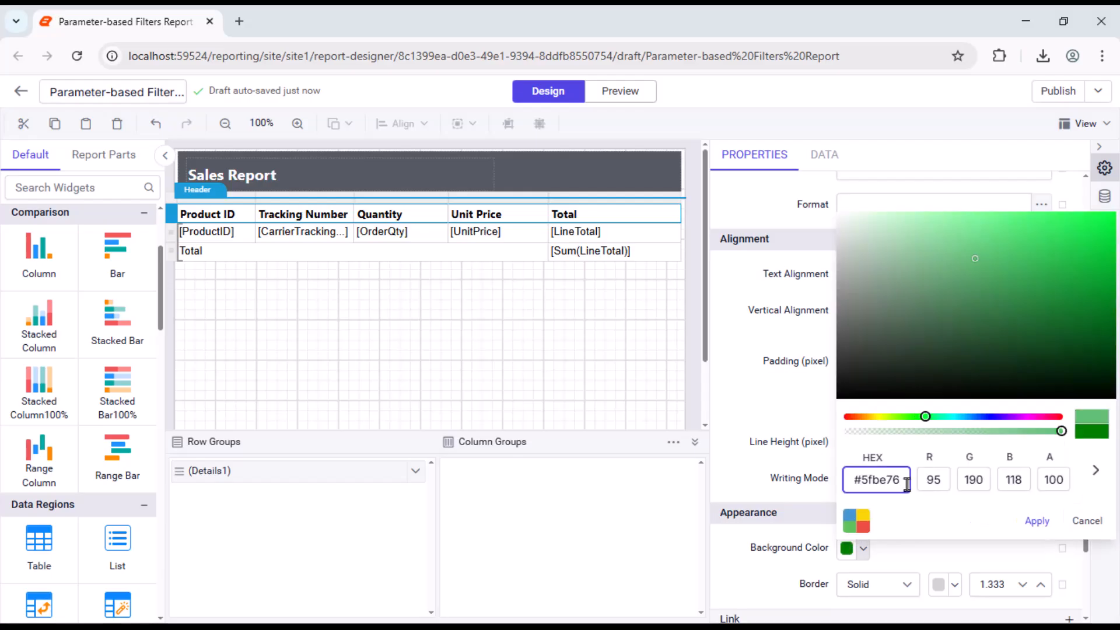
left_click(1030, 520)
Step: Change the header row's font colour to white
scroll(1030, 520, "up", 3)
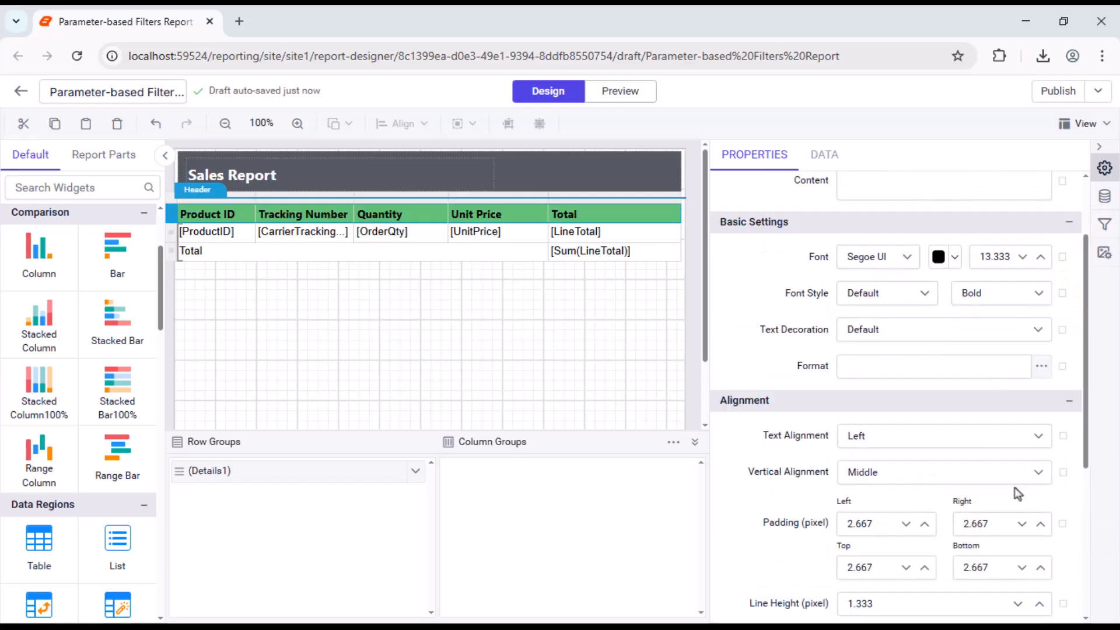
left_click(954, 257)
left_click(910, 305)
left_click(1035, 521)
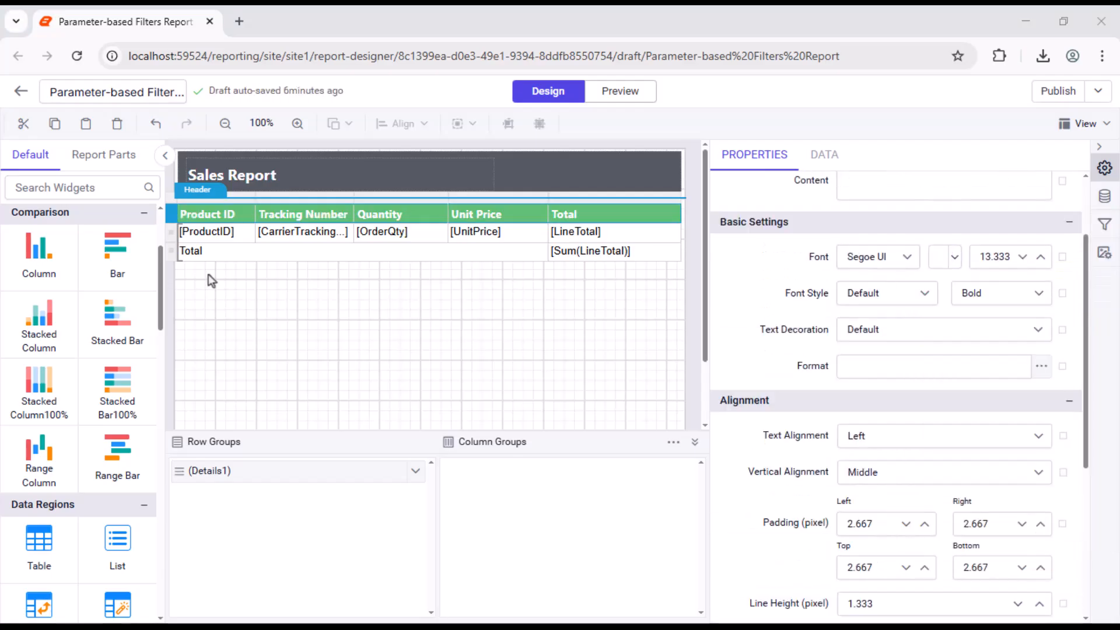
Step: Align the details row's text left horizontally and middle vertically
left_click(171, 233)
left_click(1018, 438)
left_click(992, 491)
left_click(983, 479)
left_click(940, 552)
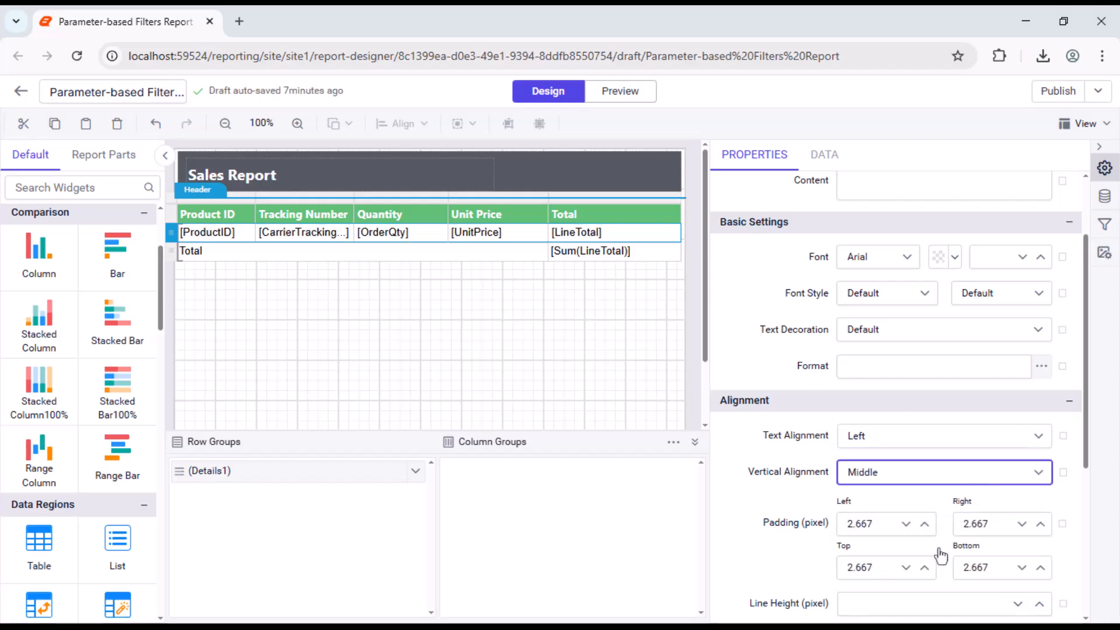
Step: Align the Total label in the merged cell of the last row to the right and vertically to the middle
left_click(520, 251)
left_click(963, 438)
left_click(931, 503)
left_click(992, 472)
left_click(890, 555)
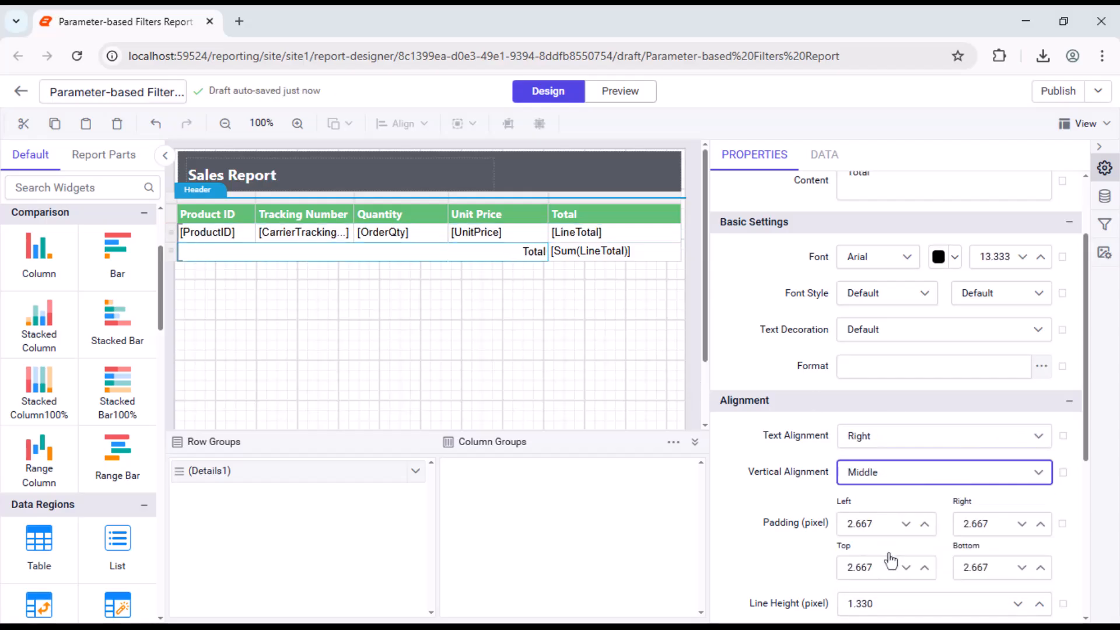
left_click(559, 257)
left_click(494, 254)
left_click(986, 473)
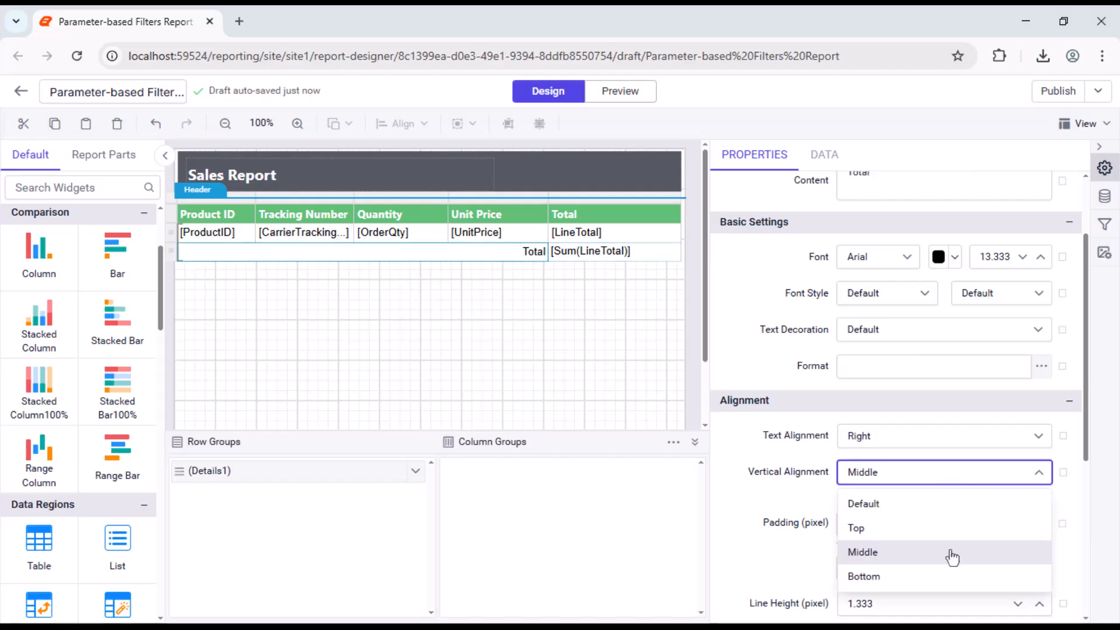
left_click(952, 553)
Step: Make the Total label in the merged cell bold
left_click(1008, 293)
scroll(1007, 423, "down", 1)
left_click(1006, 421)
Step: Align the Sum(LineTotal) cell's text left horizontally and middle vertically
left_click(589, 251)
left_click(990, 439)
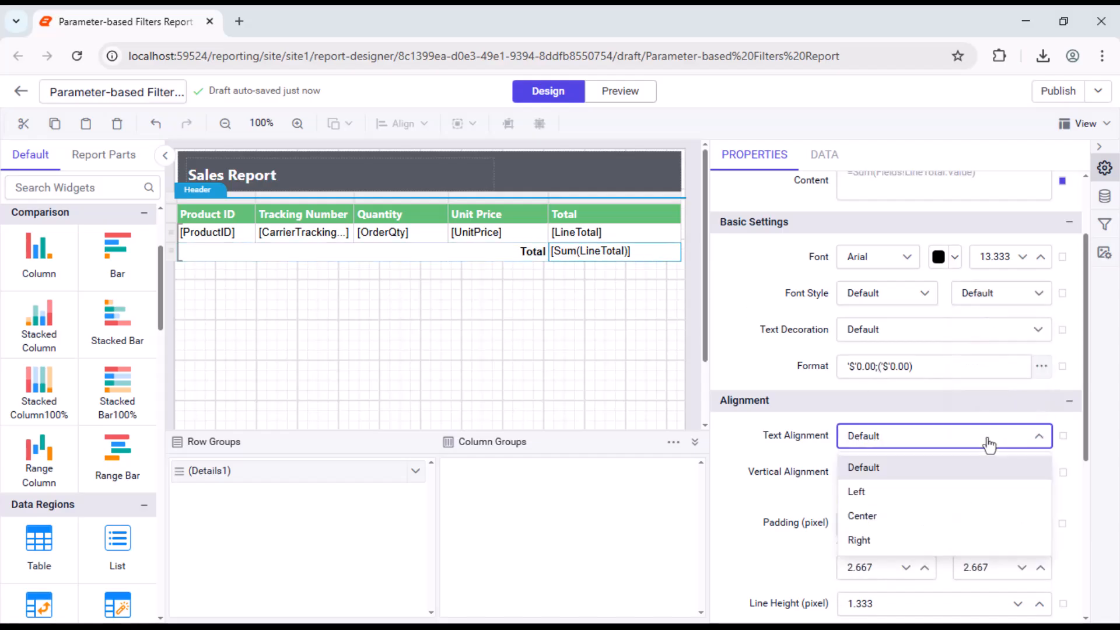
left_click(980, 490)
left_click(956, 472)
left_click(951, 553)
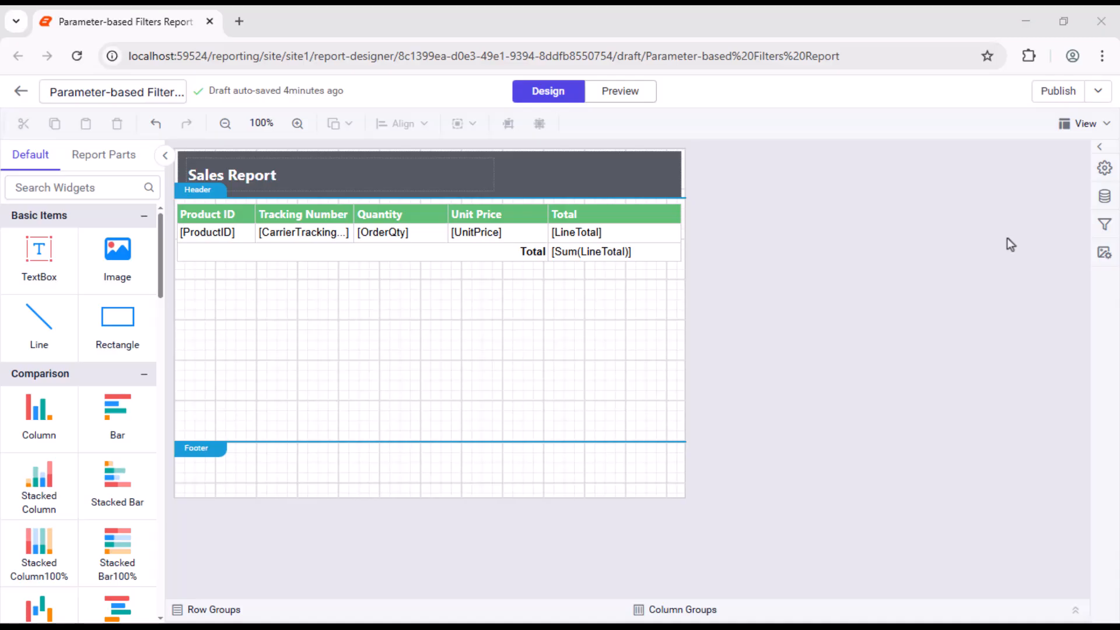
Step: Start a new report parameter with ProductID as its name and prompt and Integer as its data type
left_click(1103, 225)
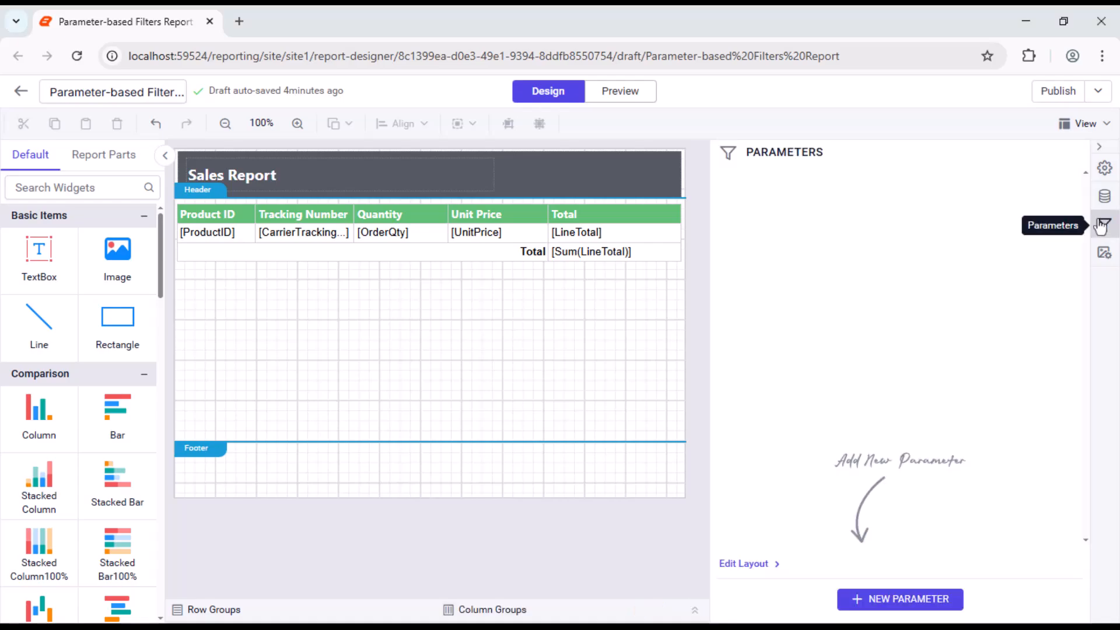
left_click(892, 596)
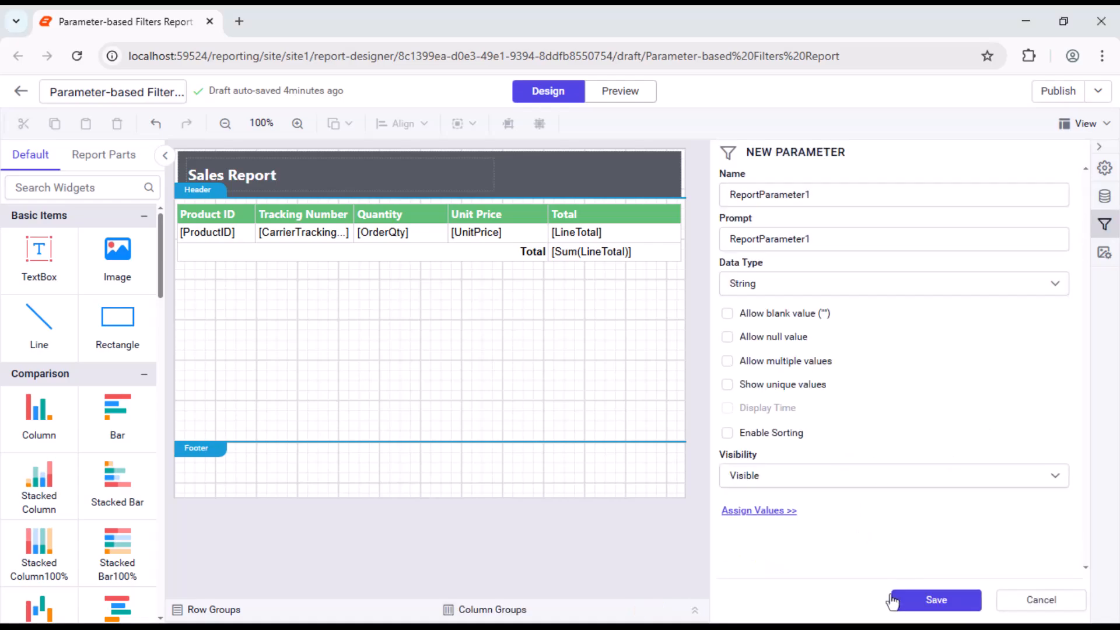
double_click(880, 195)
type("Pro")
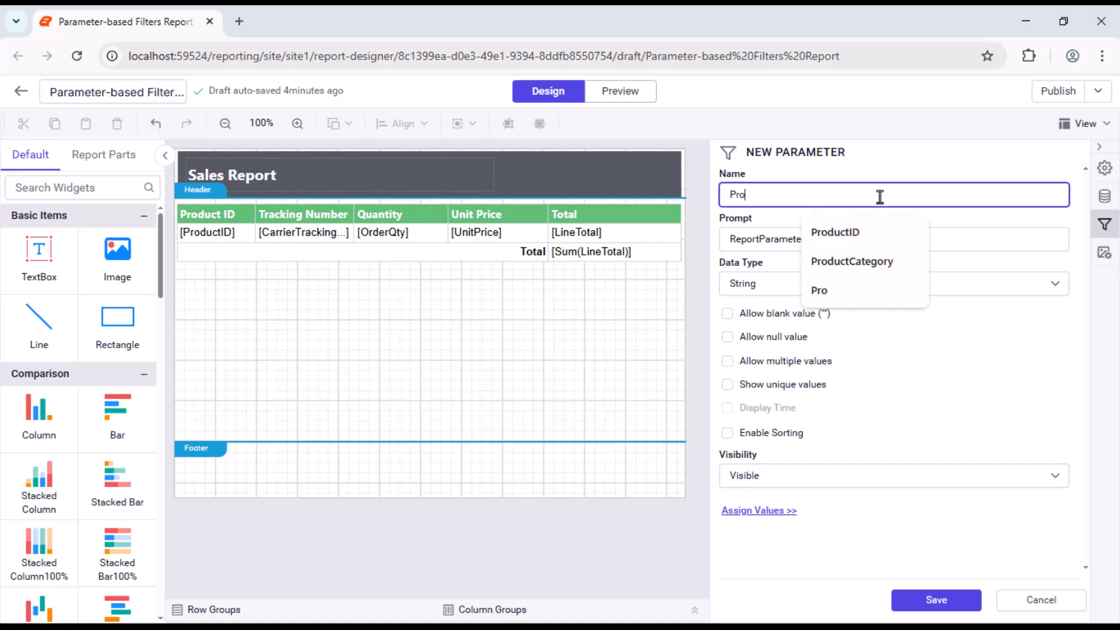
type("ductID")
double_click(877, 242)
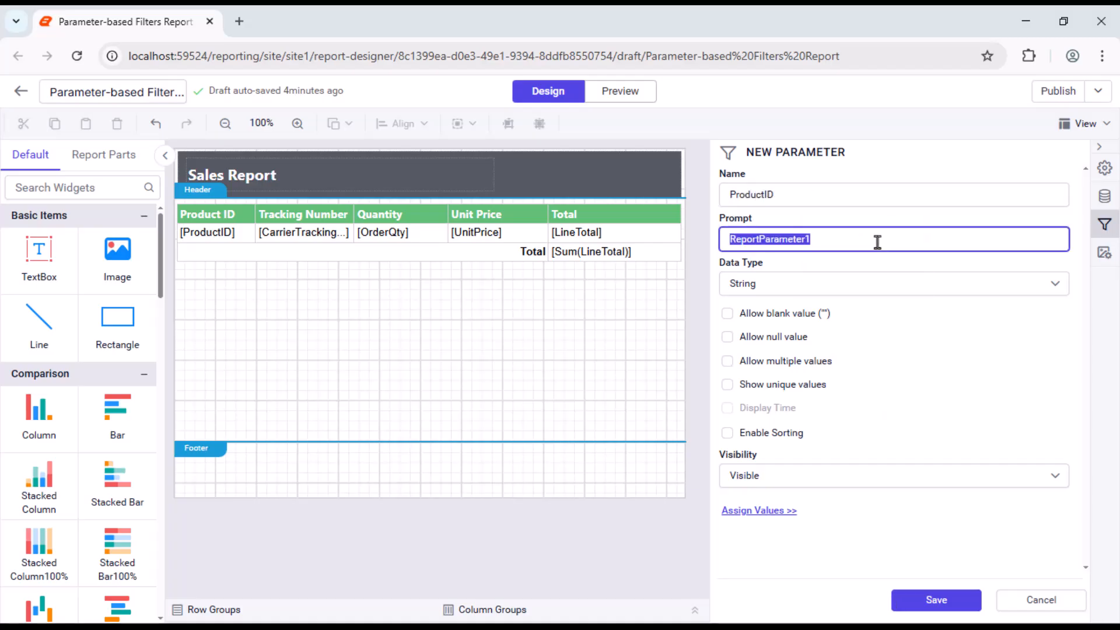
type("ProductID")
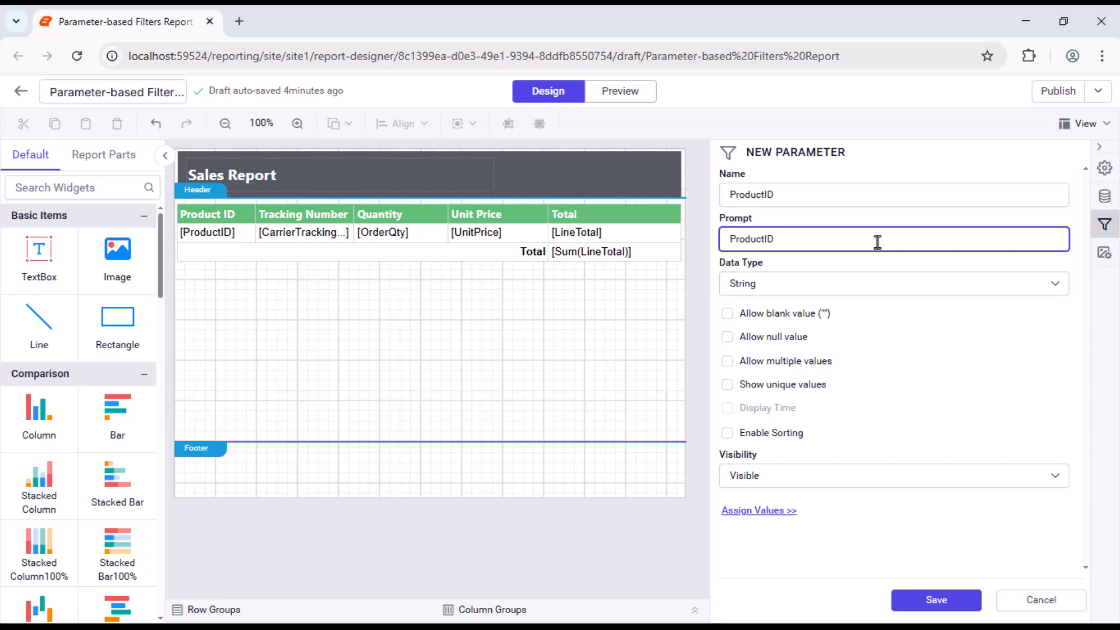
left_click(873, 284)
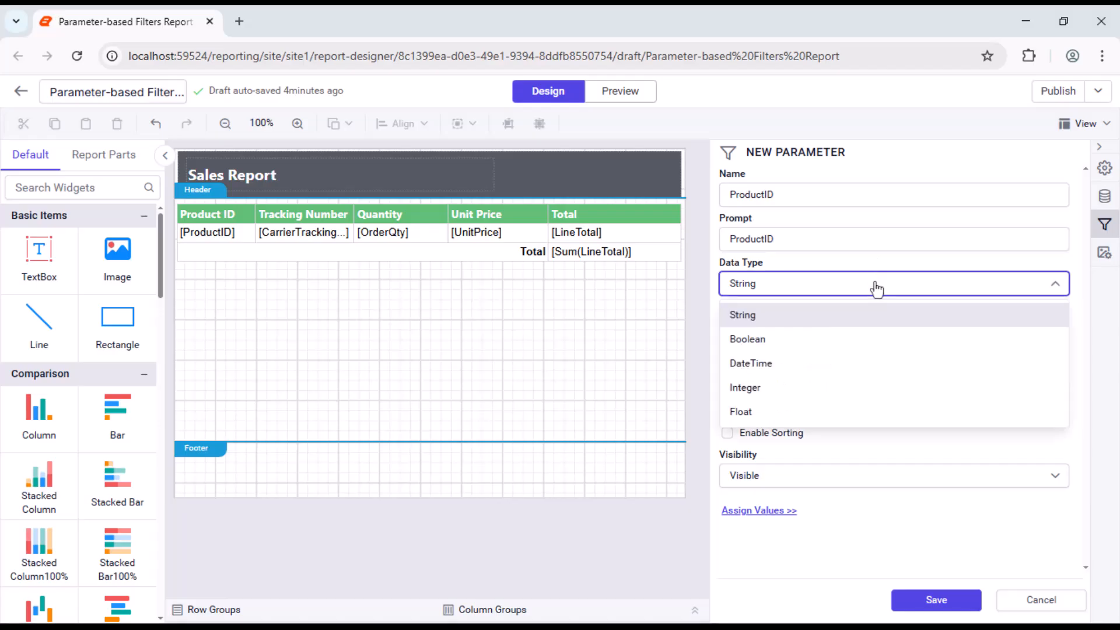
left_click(856, 388)
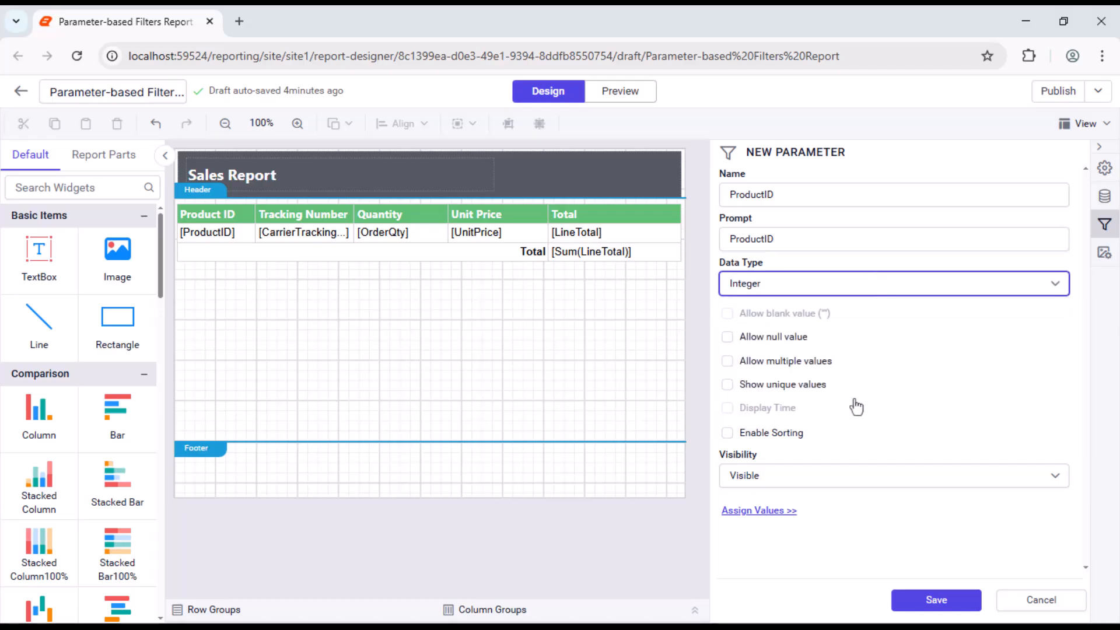
Step: Set the parameter's available values to a SalesDataset query with ProductID as value and label field, and save the parameter
left_click(759, 511)
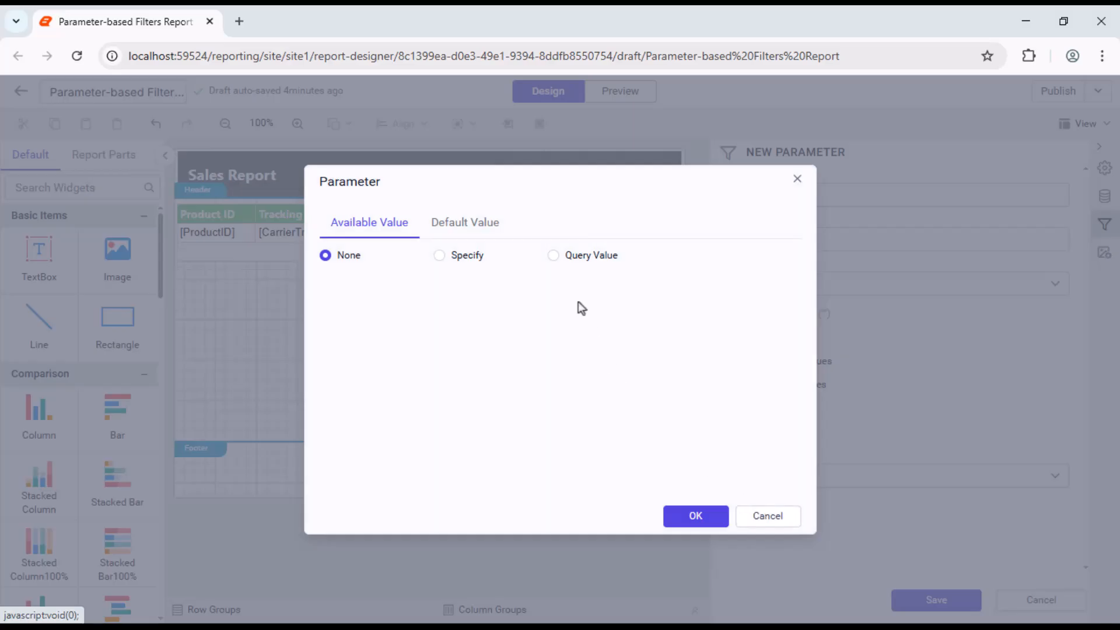
left_click(553, 255)
left_click(419, 330)
left_click(390, 358)
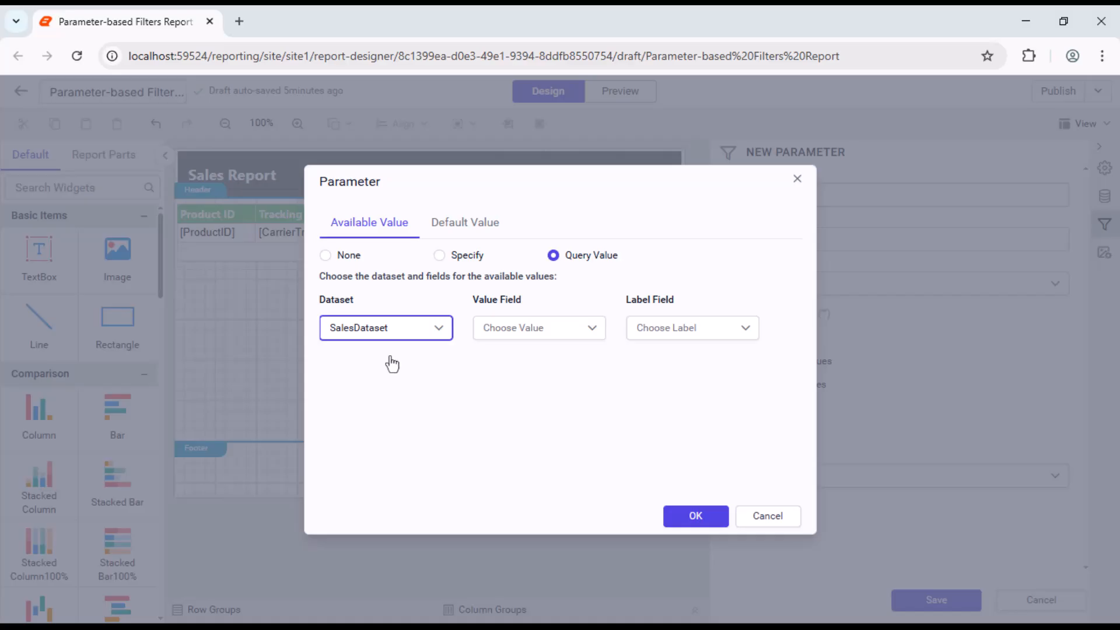
left_click(574, 328)
left_click(538, 401)
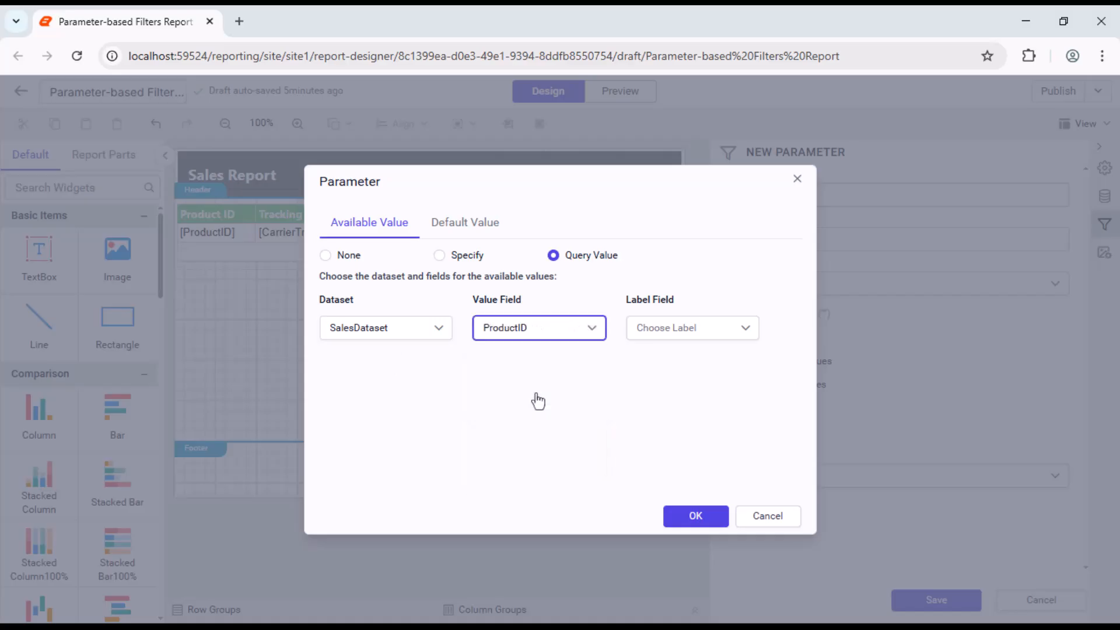
left_click(732, 329)
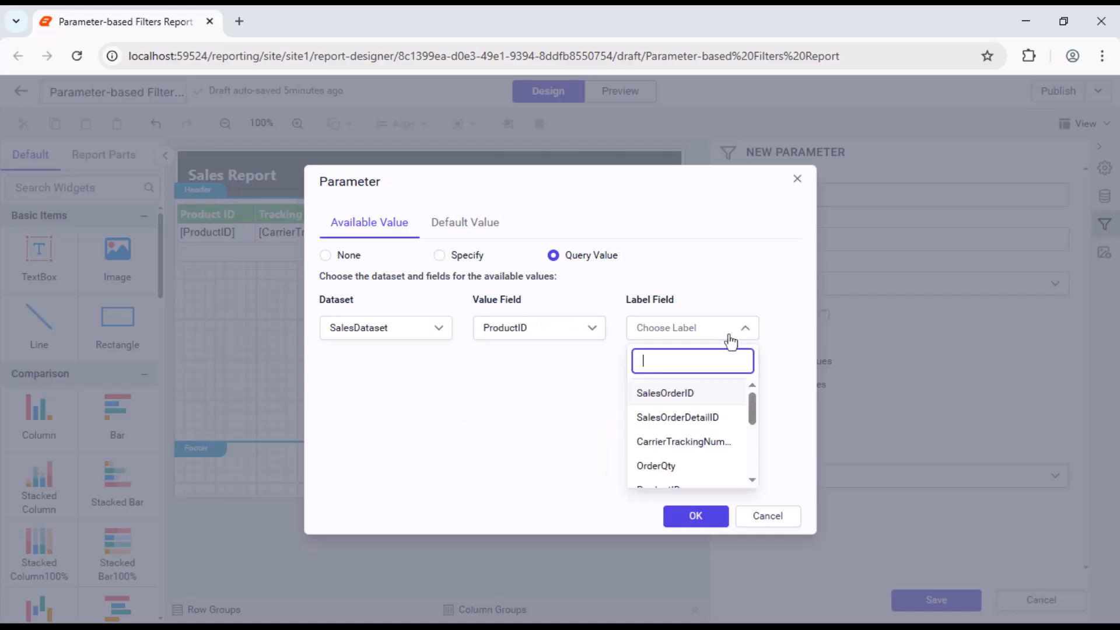
type("p")
left_click(695, 394)
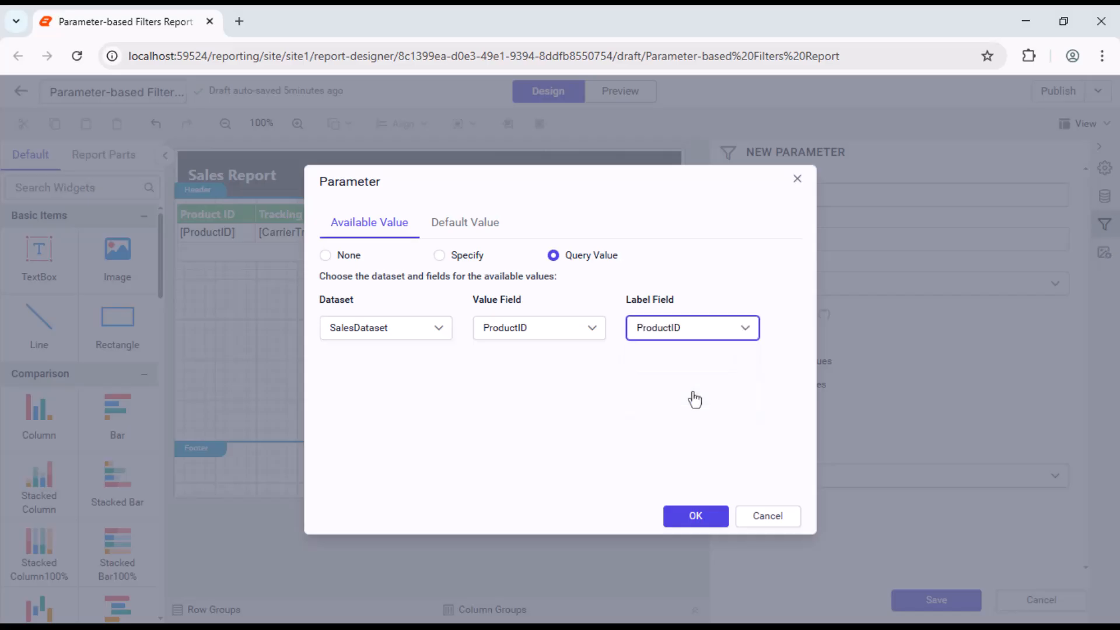
left_click(680, 517)
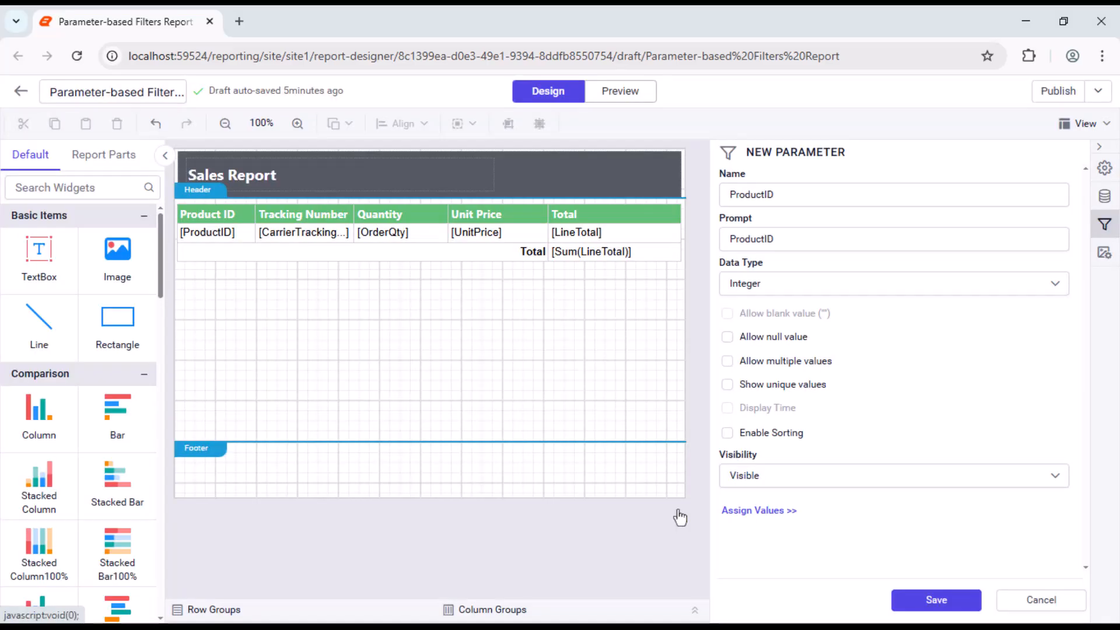
left_click(945, 599)
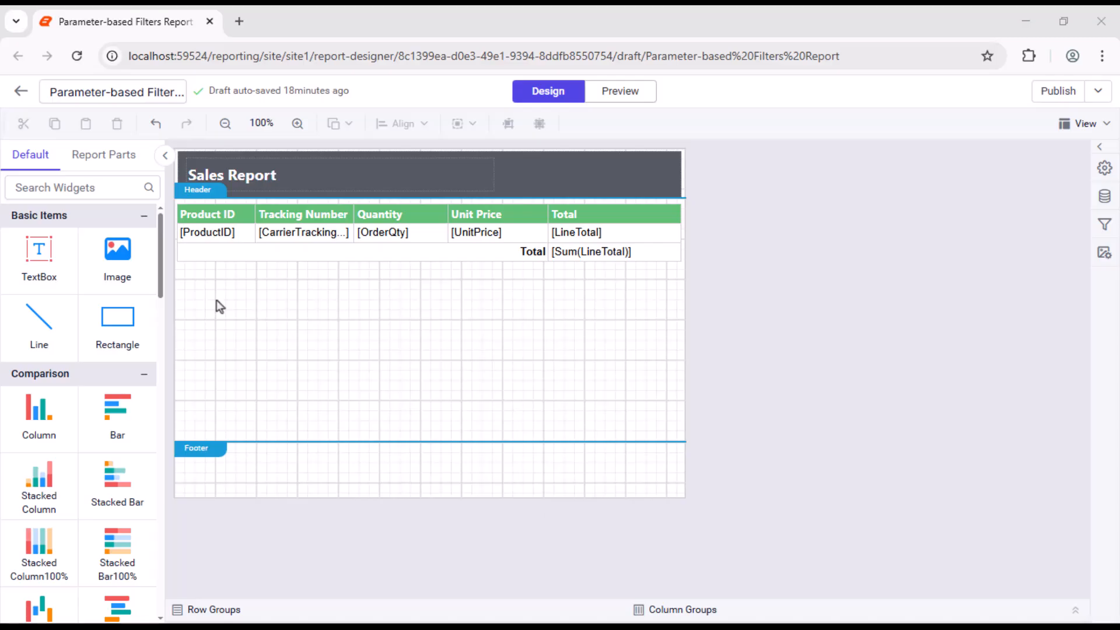
Step: Add a filter condition to the sales table's Details1 row group with ProductID as the field and = as the operator
left_click(171, 204)
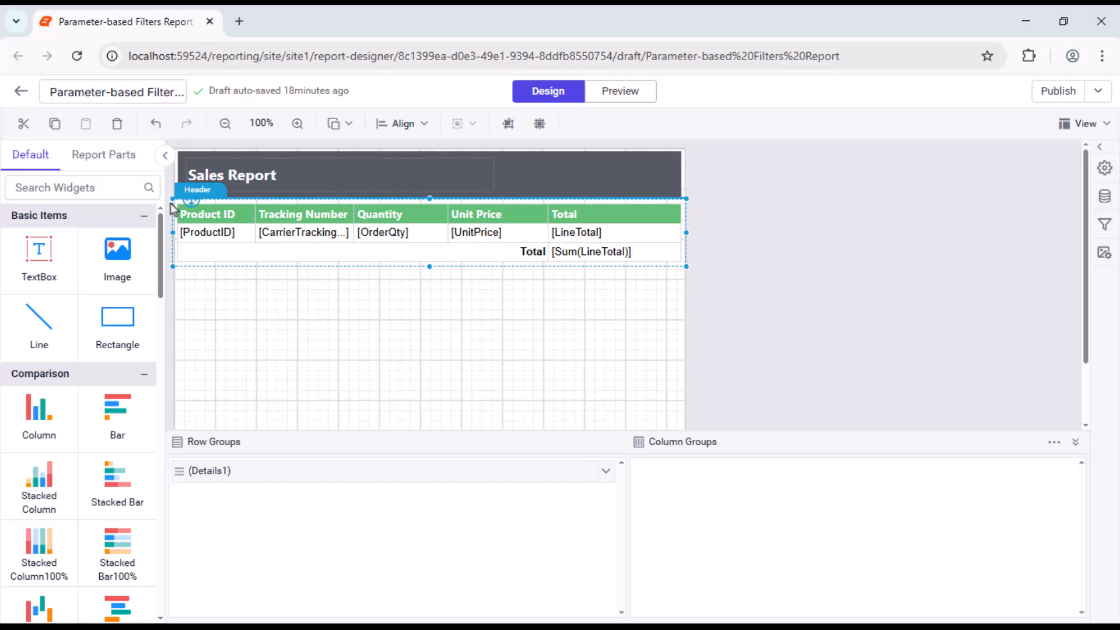
left_click(181, 230)
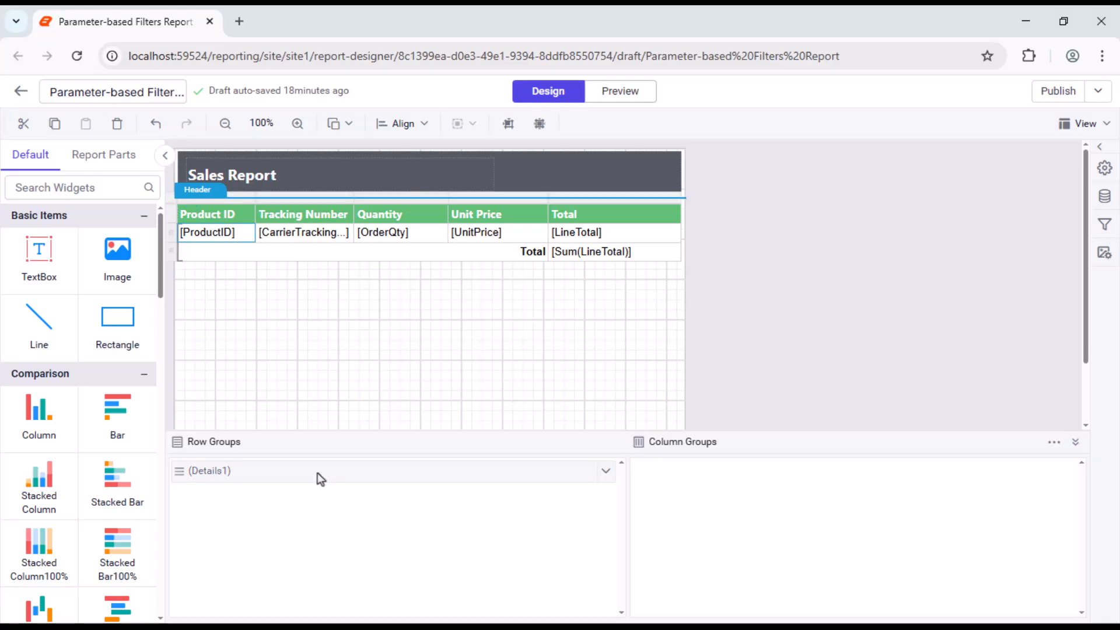
left_click(1103, 167)
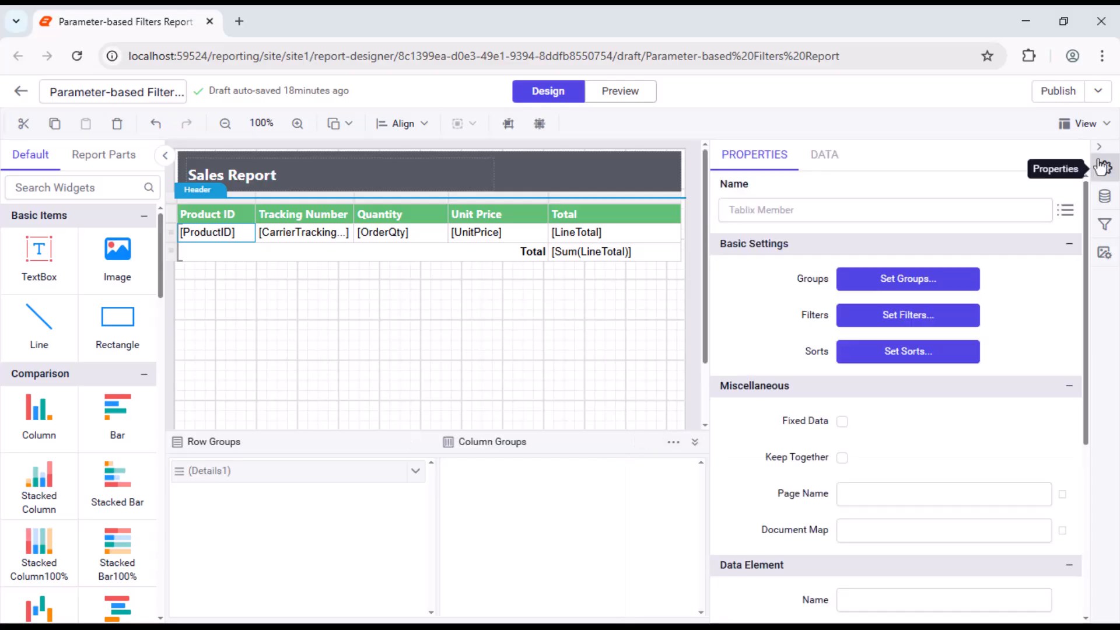
left_click(892, 315)
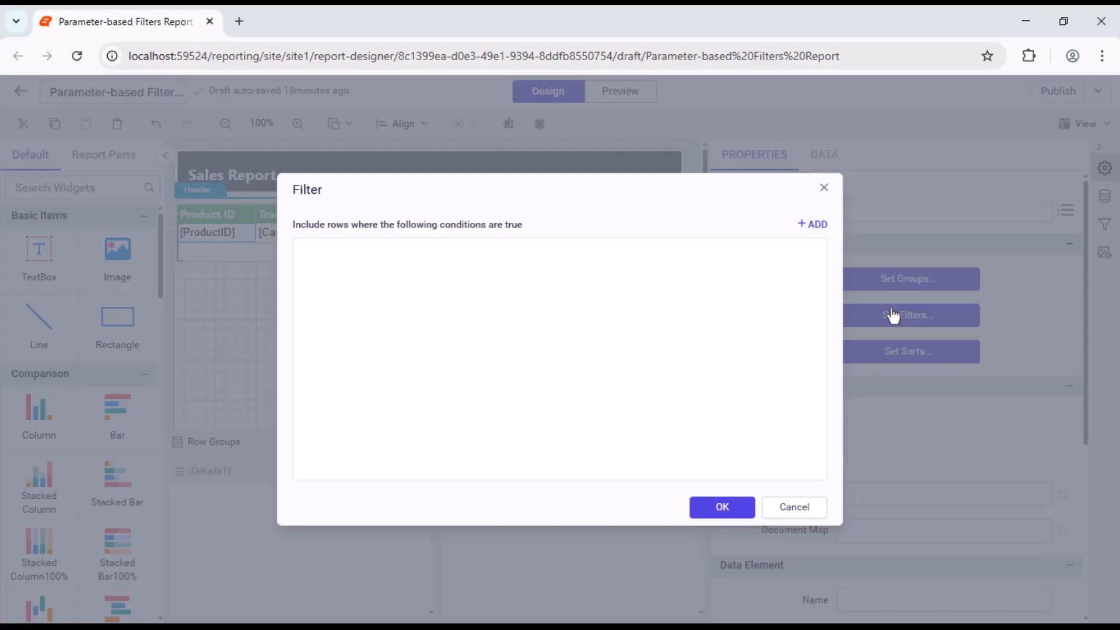
left_click(808, 226)
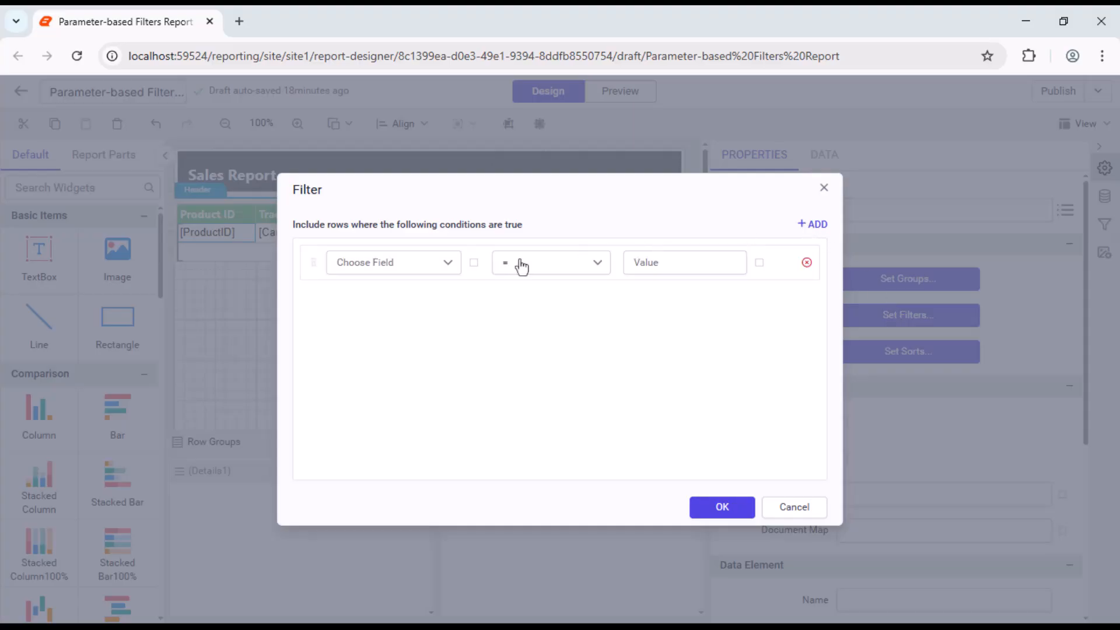
left_click(448, 262)
type("P")
left_click(393, 331)
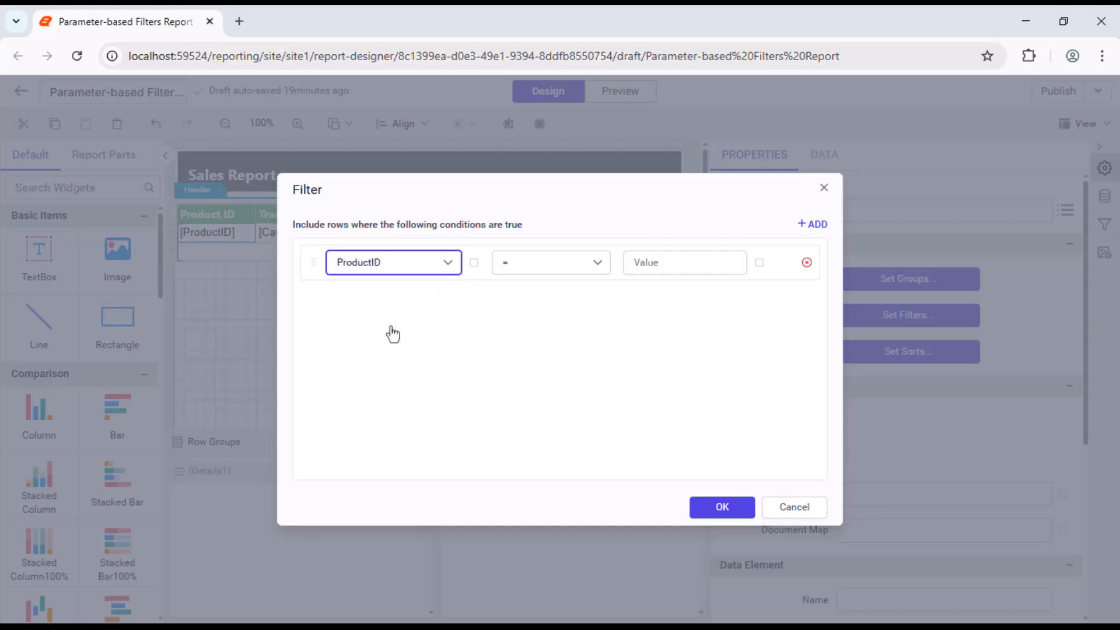
Step: Set the filter condition's value to the expression =Parameters!ProductID.Value and apply the filter
left_click(759, 263)
type("Parameters!ProductID.Value")
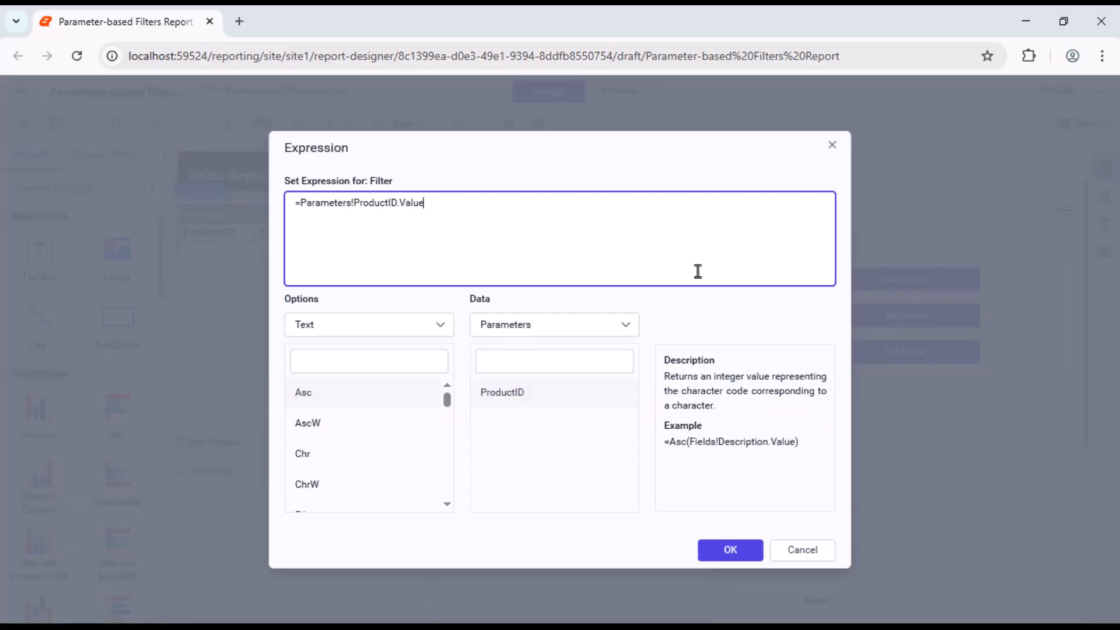
left_click(730, 549)
left_click(721, 507)
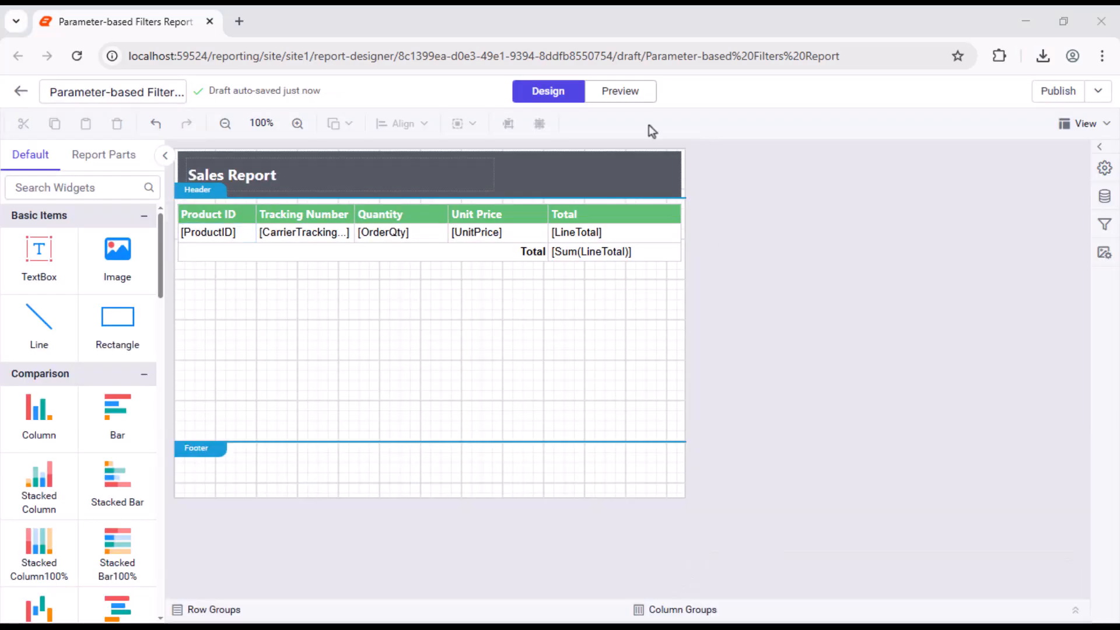
Step: Preview the report with the ProductID parameter set to 751
left_click(617, 92)
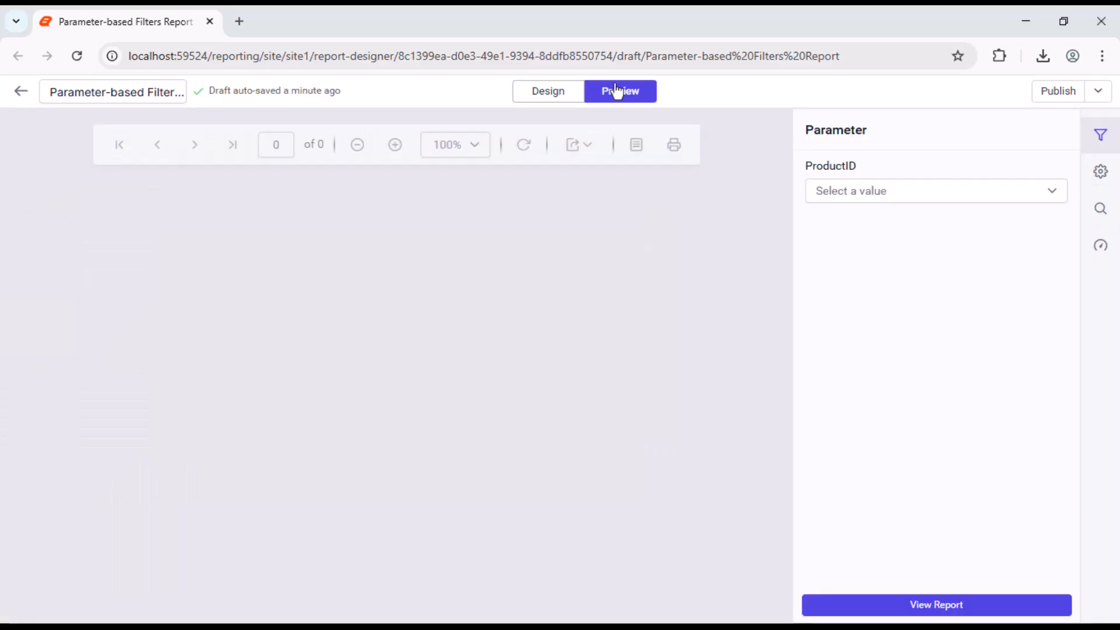
left_click(1035, 190)
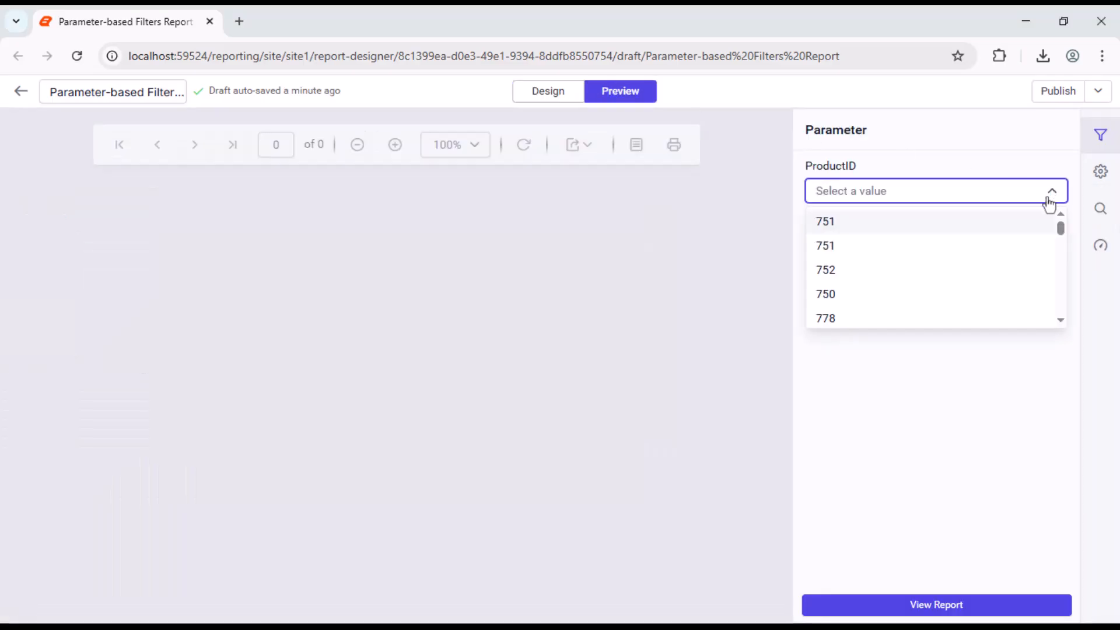
left_click(1037, 220)
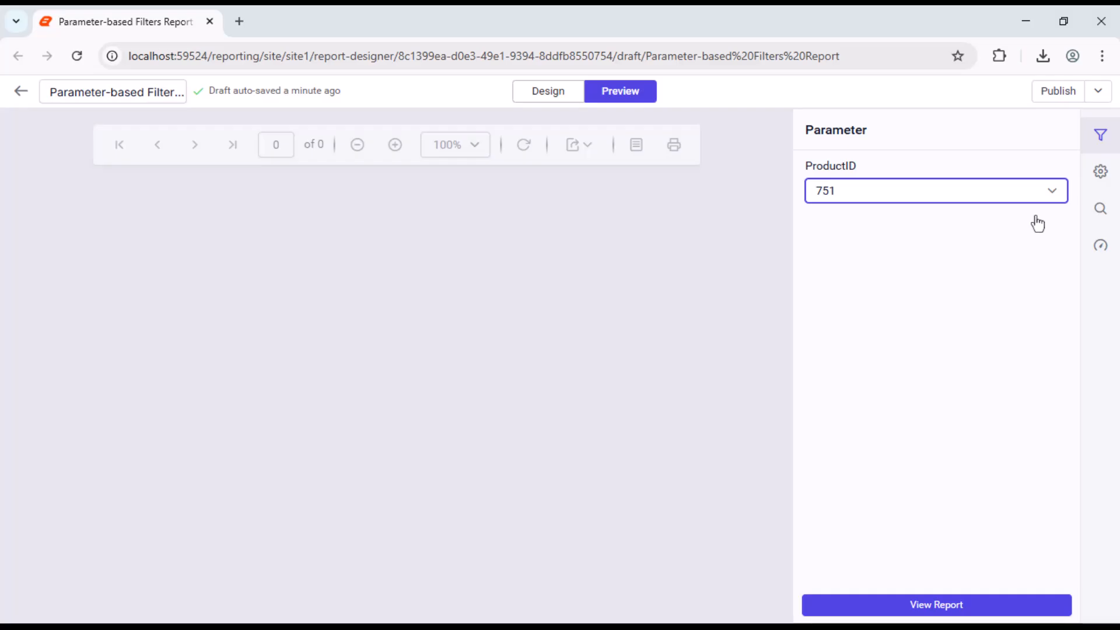
left_click(929, 605)
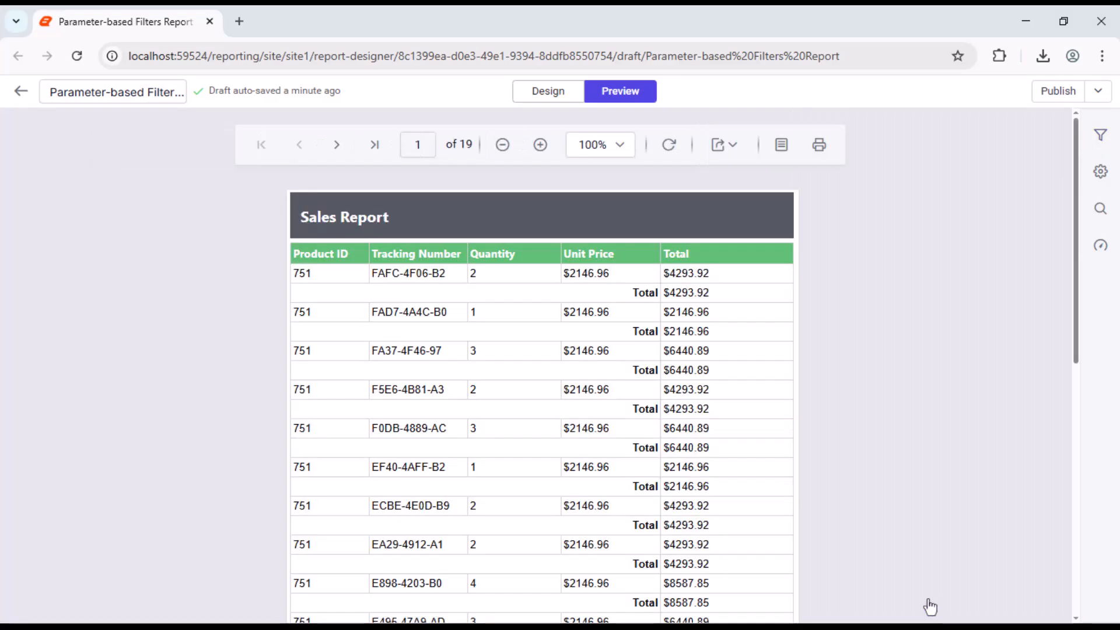